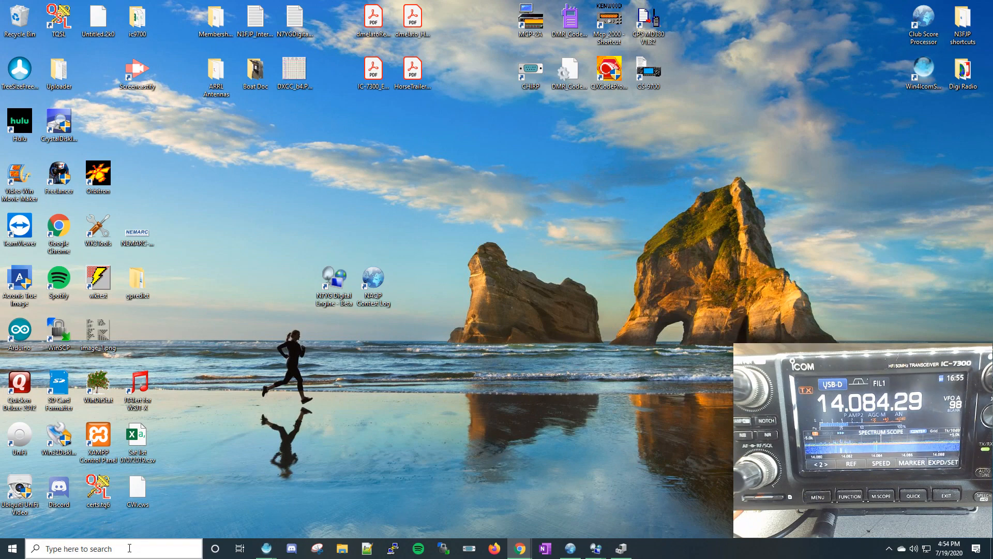
Step: Open Device Manager and expand the Ports (COM & LPT) category
click(129, 548)
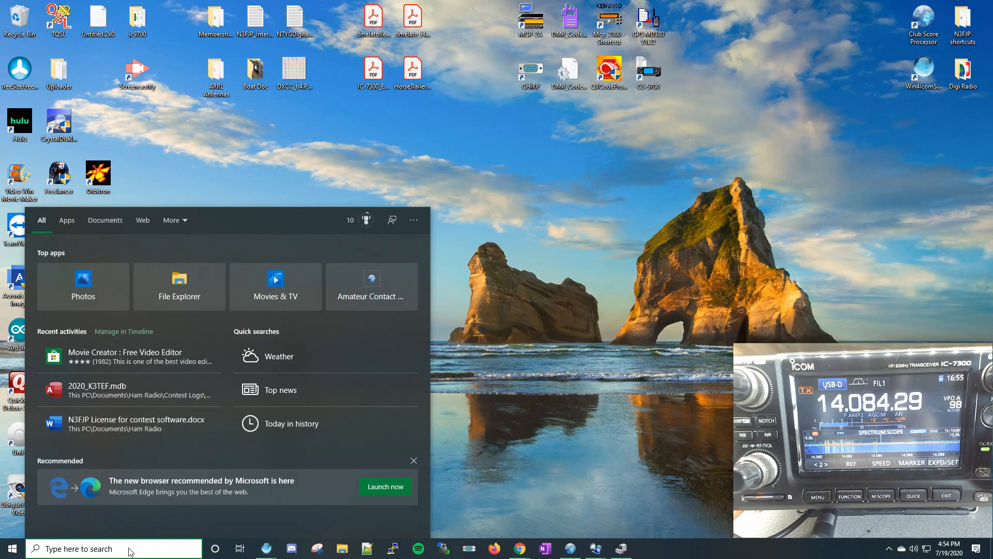
text(device)
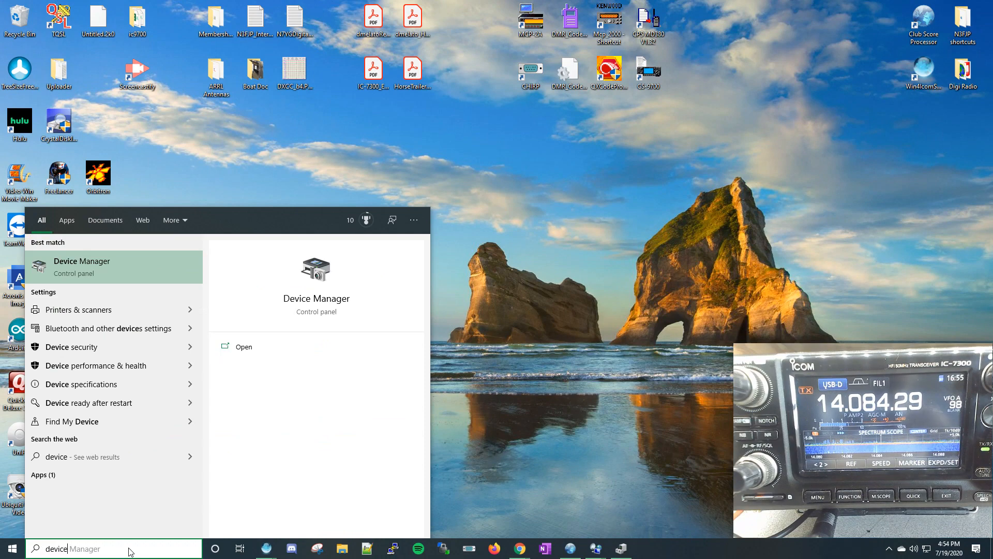
click(76, 265)
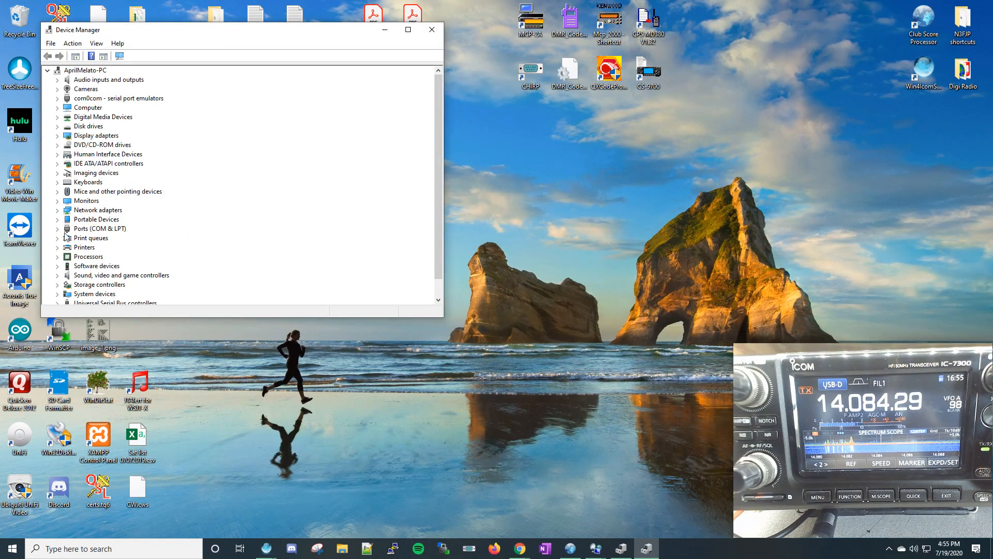
click(58, 229)
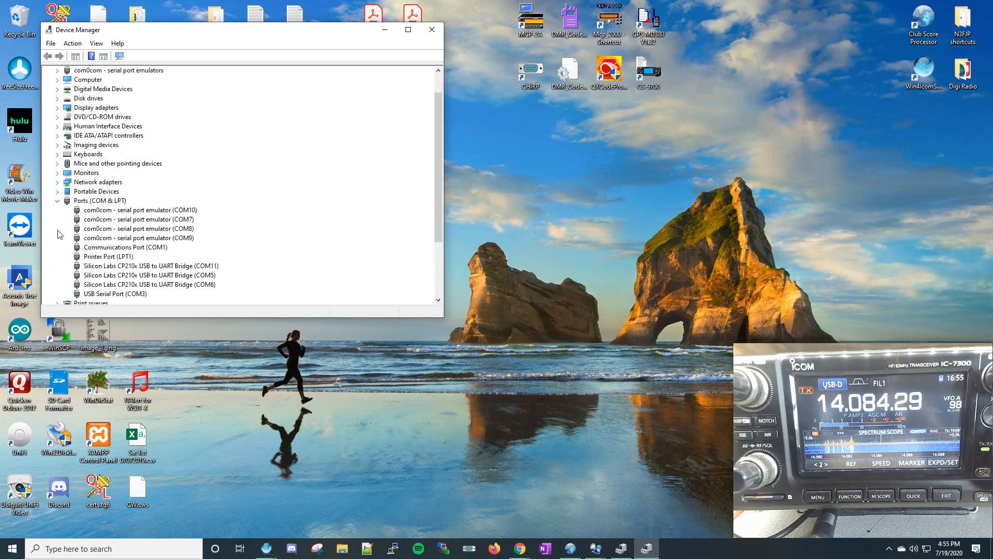
Step: Show the port settings of the Silicon Labs CP210x USB to UART Bridge (COM11) off to the side and minimize Device Manager
click(111, 267)
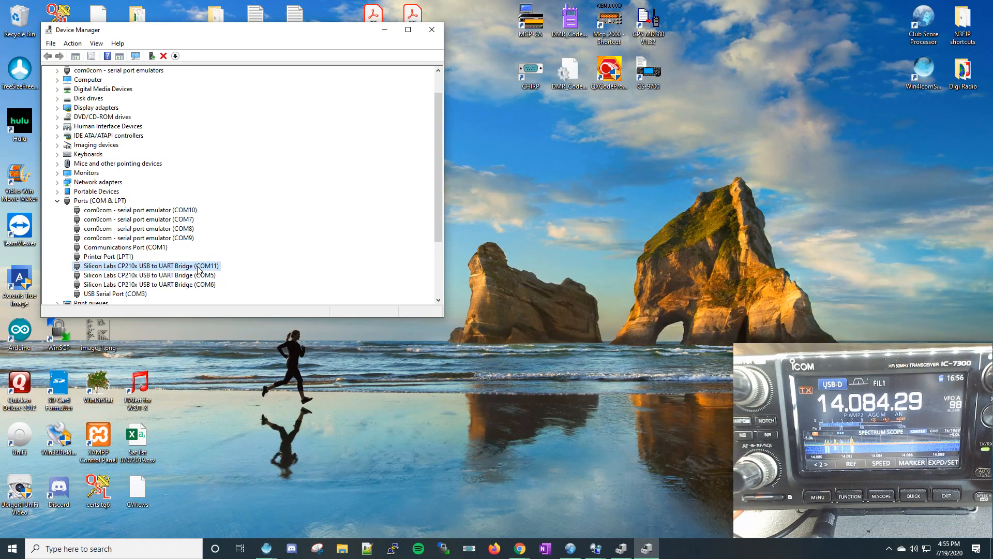
right_click(166, 270)
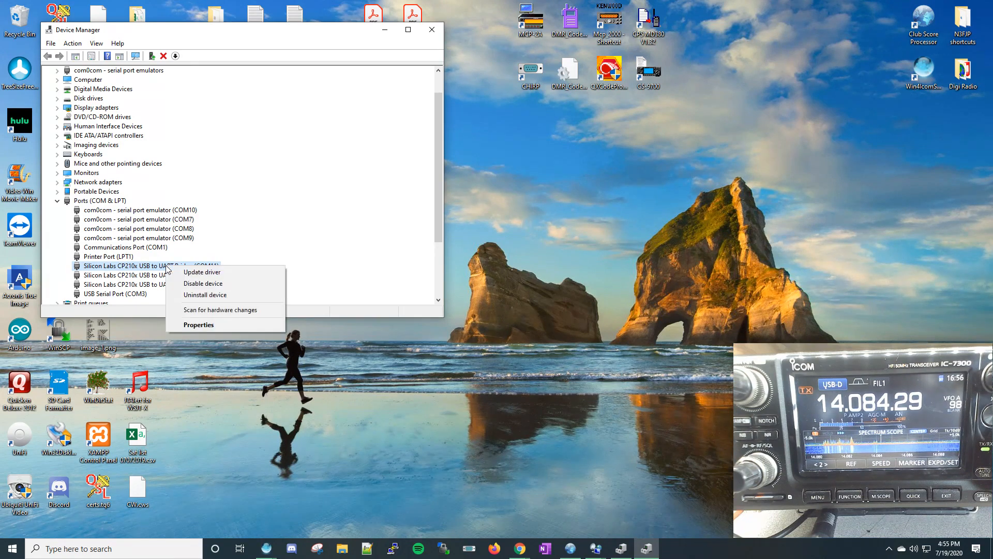
click(193, 326)
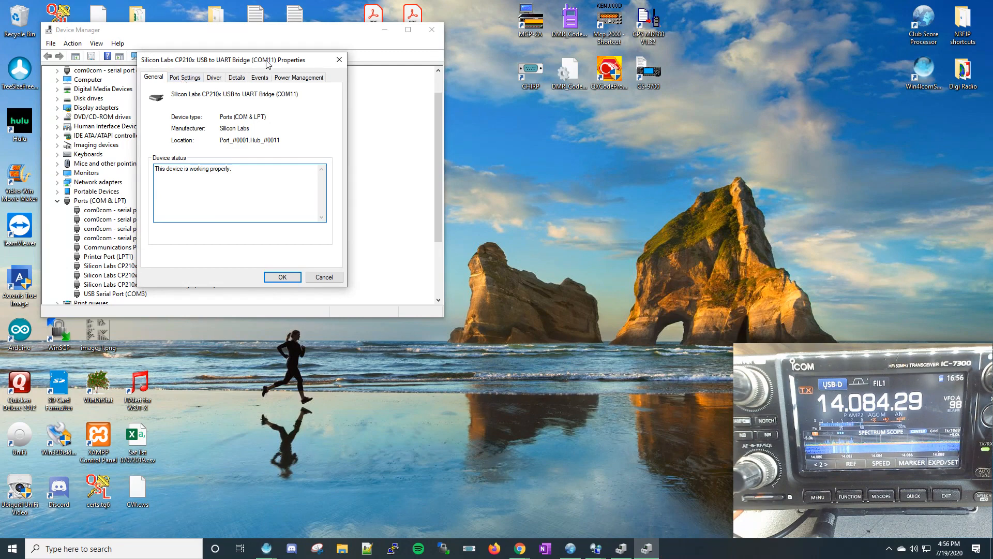
click(189, 79)
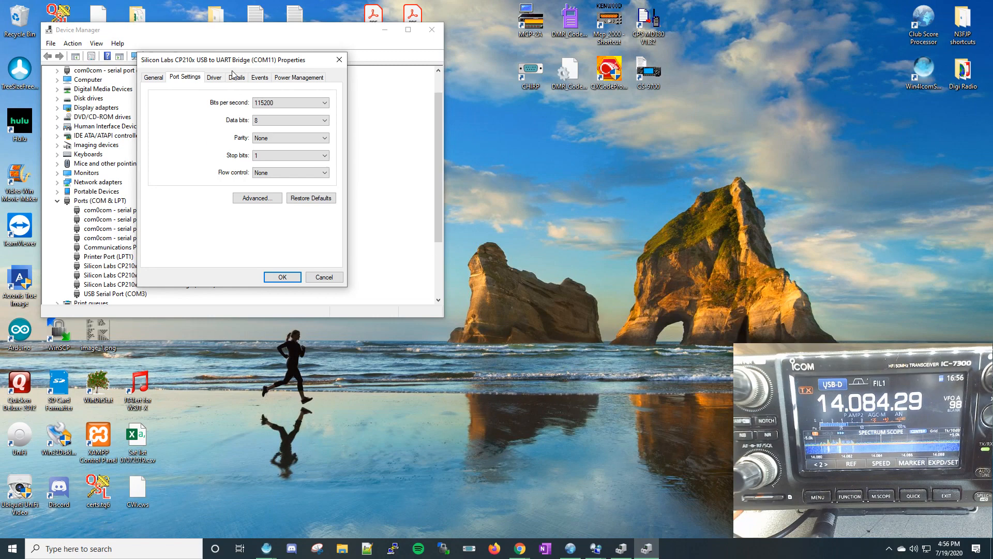
drag(230, 66, 875, 16)
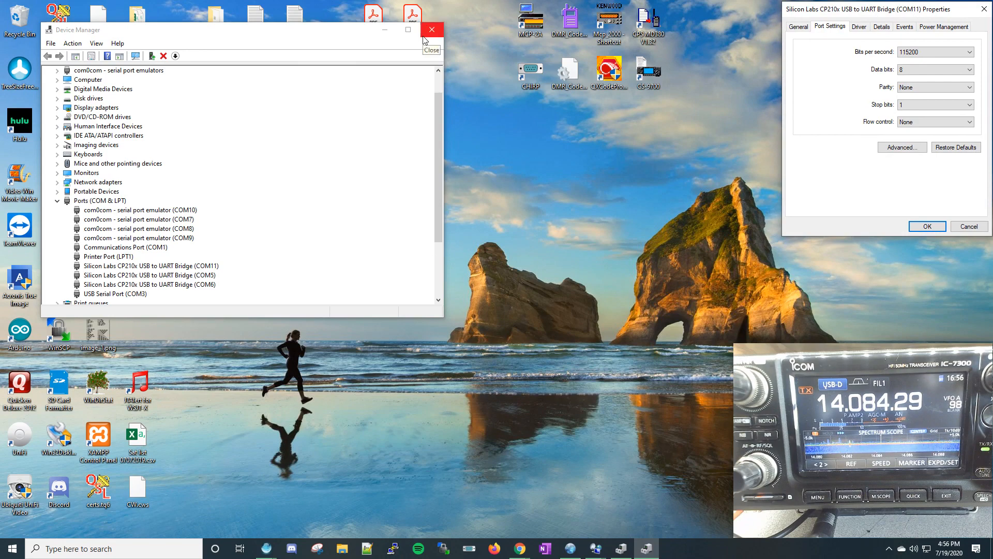
click(382, 34)
click(383, 32)
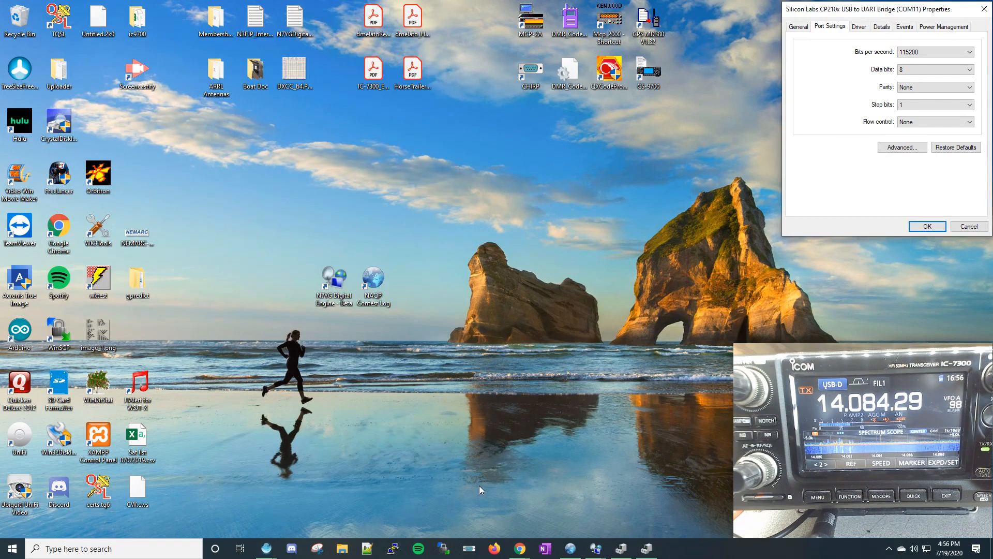
Step: Switch to N3FJP's NAQP Contest Log and open its rig interface setup, with both windows narrowed to fit beside the COM11 properties
click(569, 549)
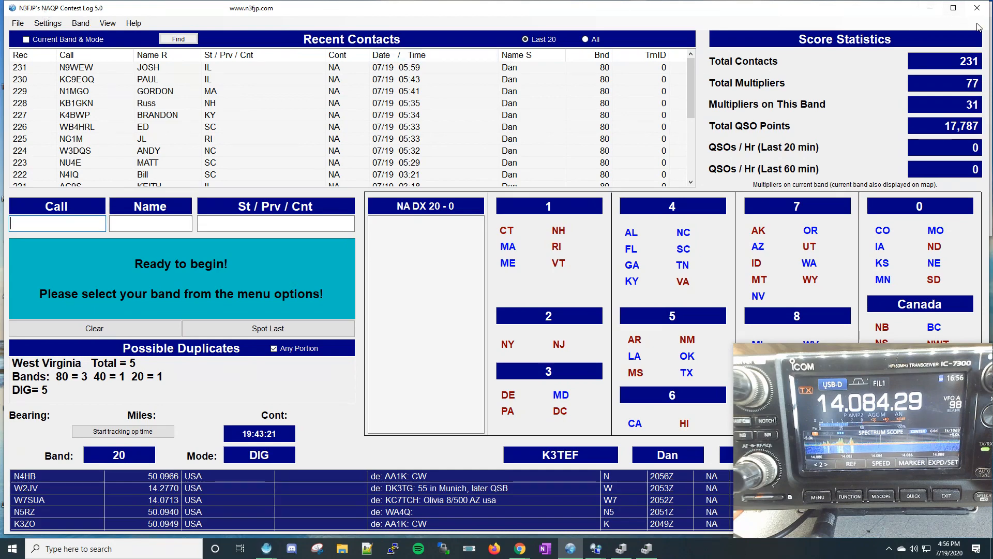
drag(986, 24, 781, 30)
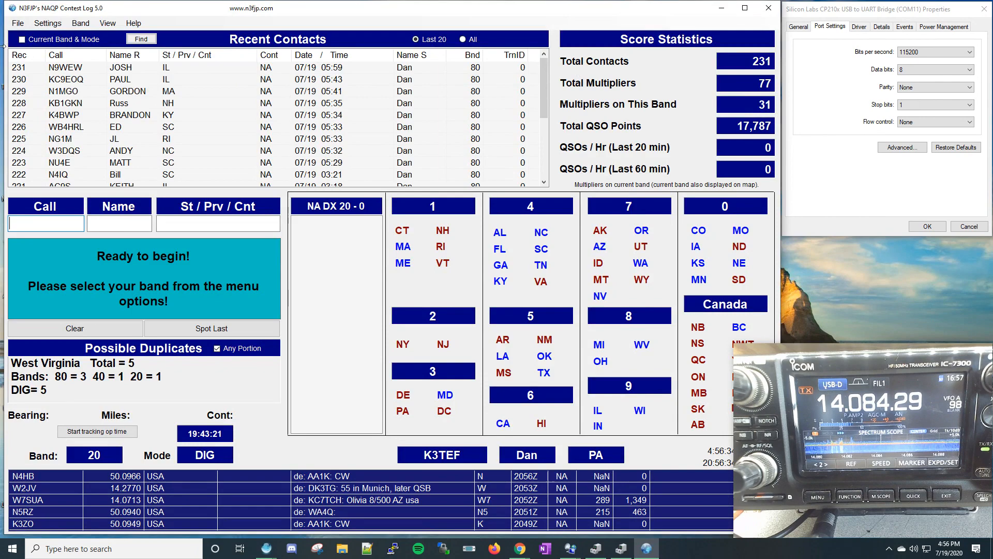
click(47, 24)
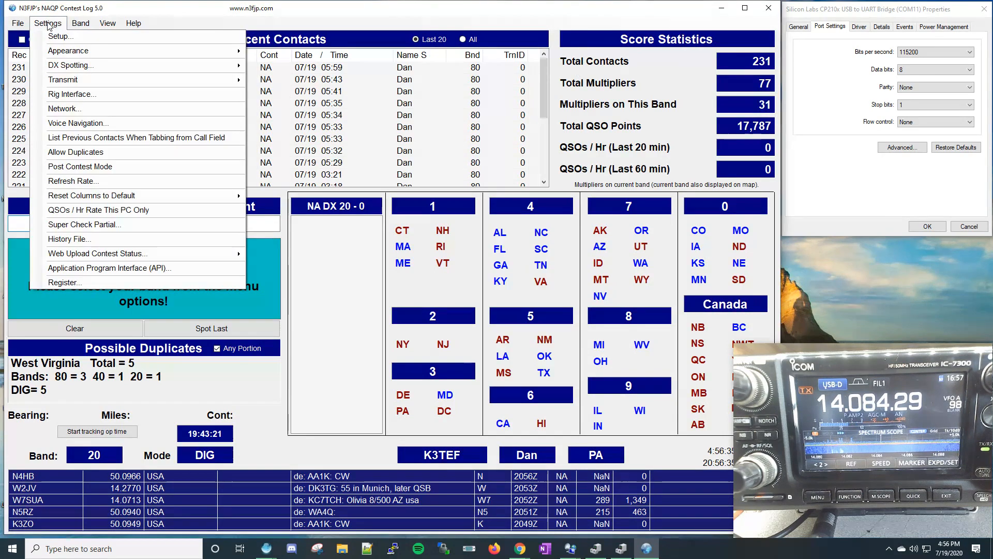
click(66, 94)
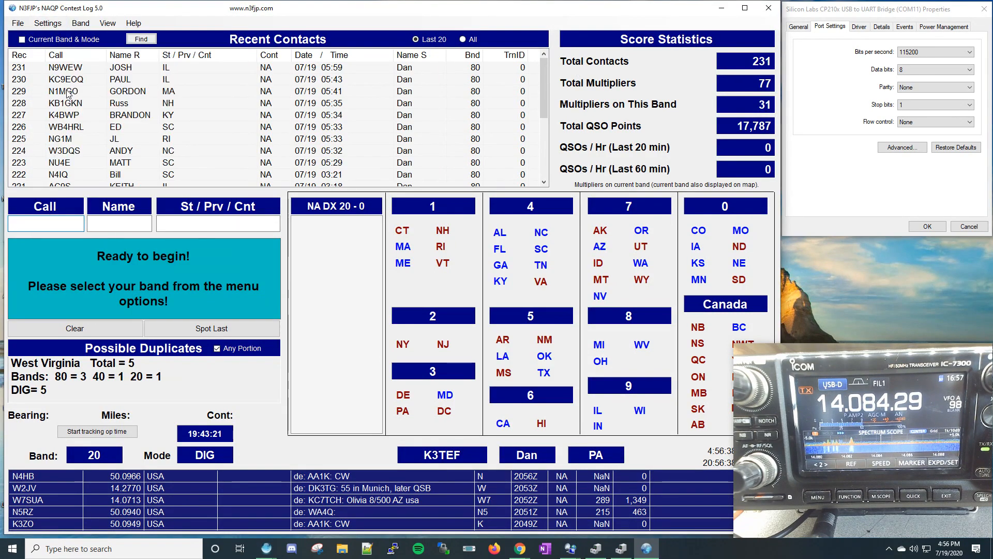
drag(620, 35, 606, 17)
drag(643, 12, 626, 11)
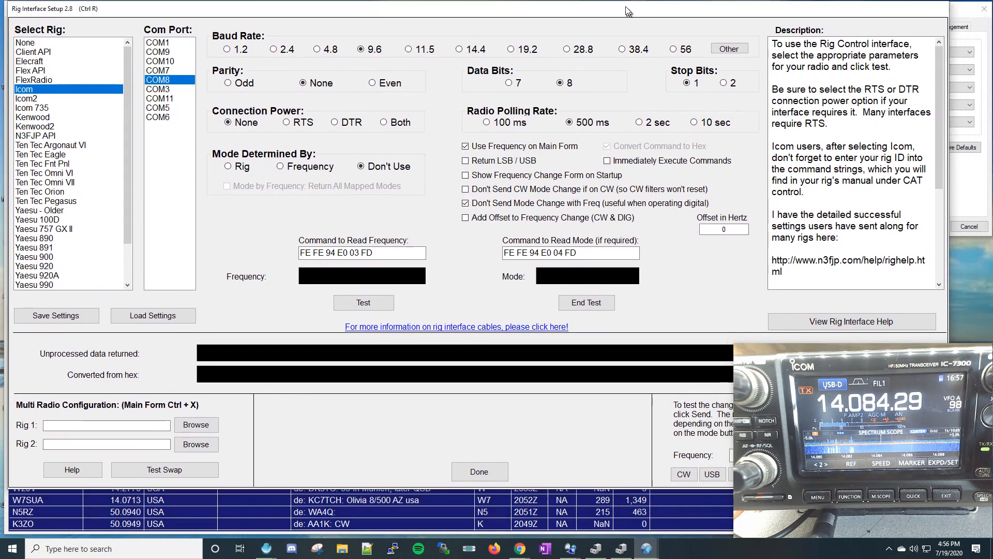
drag(947, 55, 780, 60)
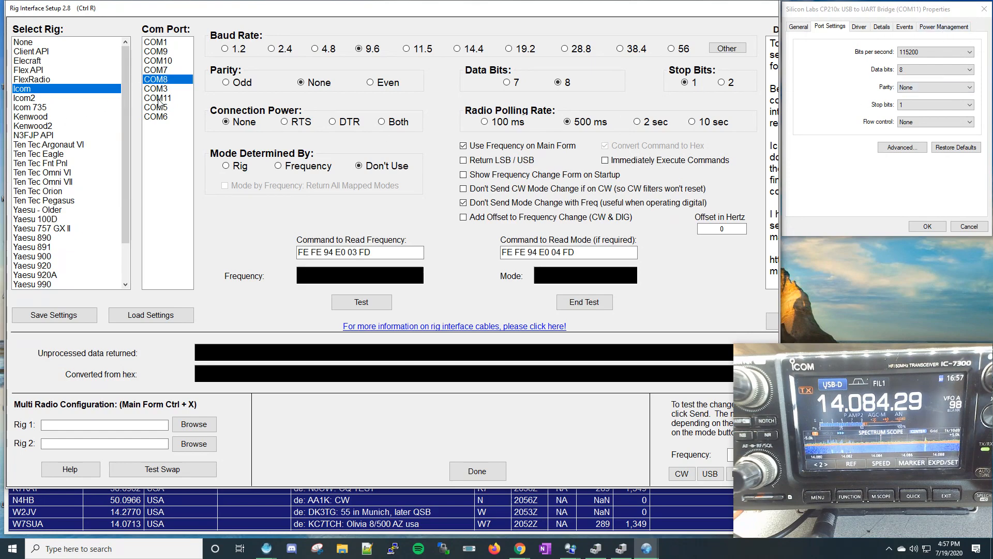
Step: Review the baud rate and the commands for reading frequency and mode, and run the rig connection test
click(920, 55)
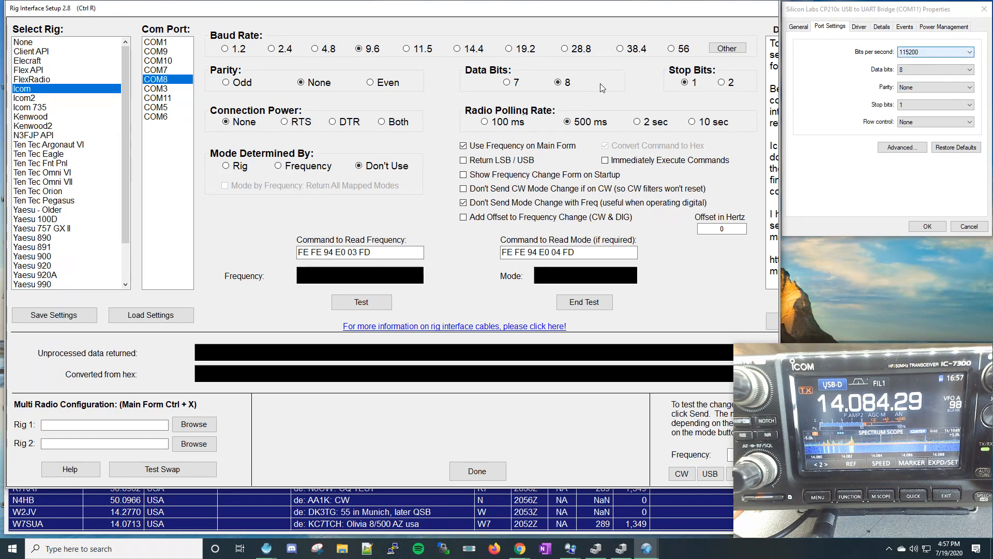
click(414, 64)
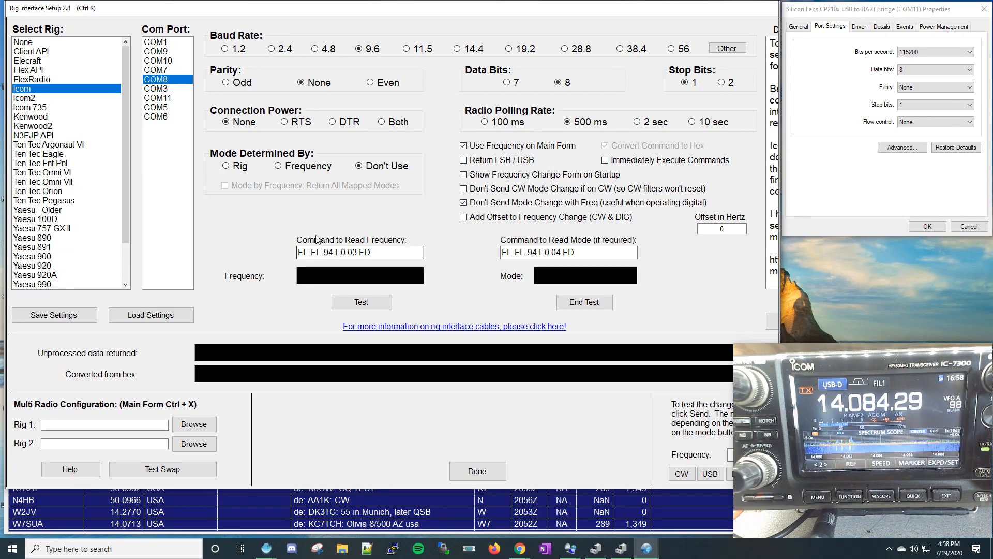
drag(371, 253, 298, 256)
drag(576, 253, 491, 251)
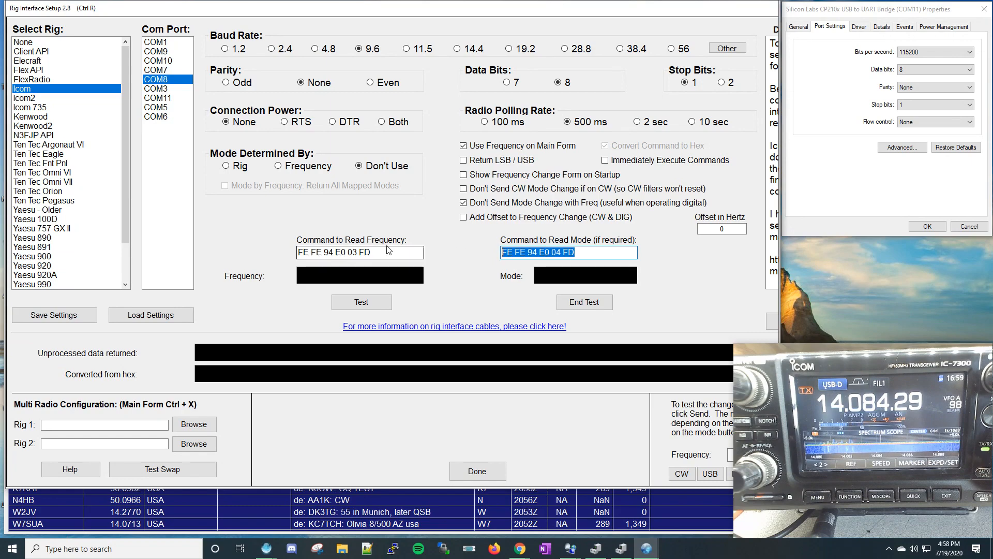
drag(422, 252, 295, 252)
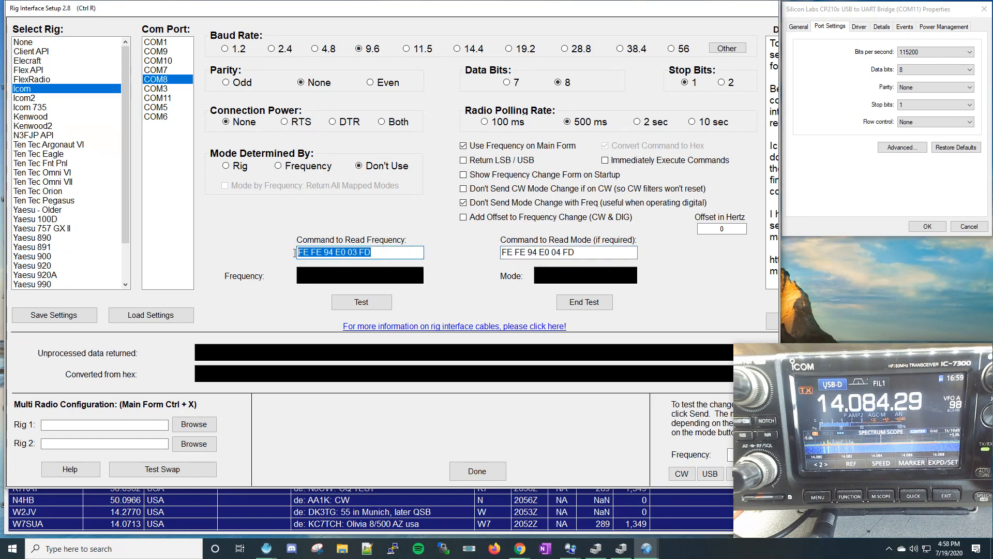
click(377, 253)
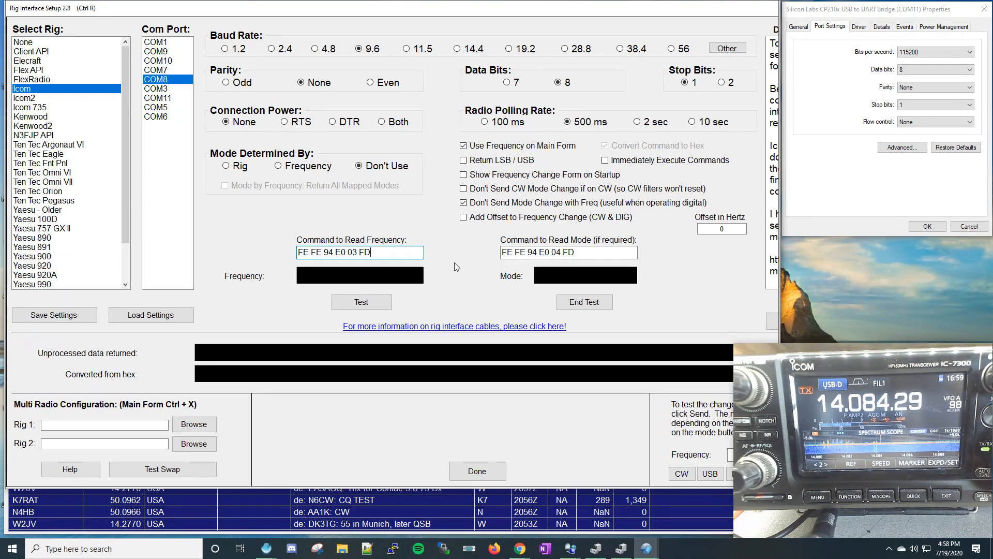
click(361, 302)
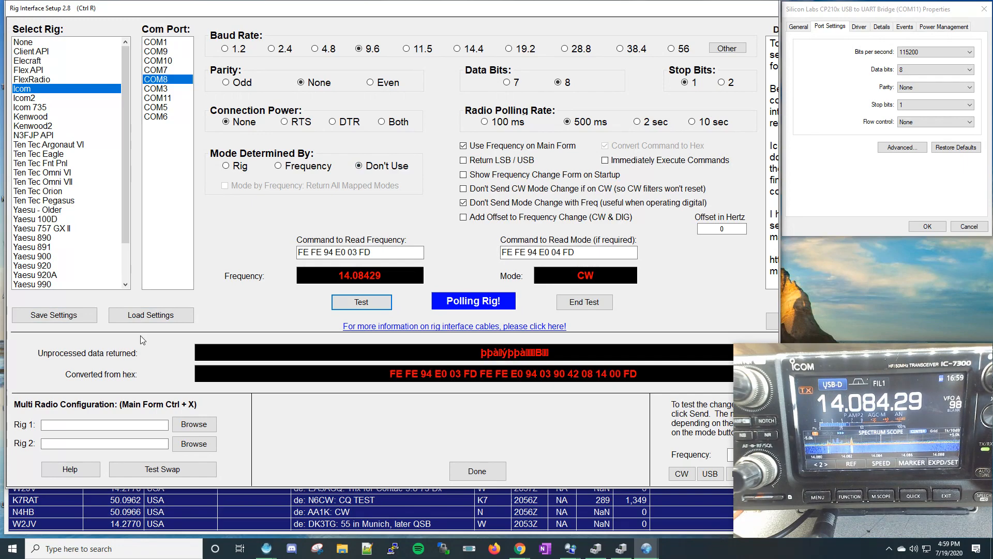
Step: Check the folder path where rig settings files are stored, without saving a file, and finish the rig interface setup
click(67, 320)
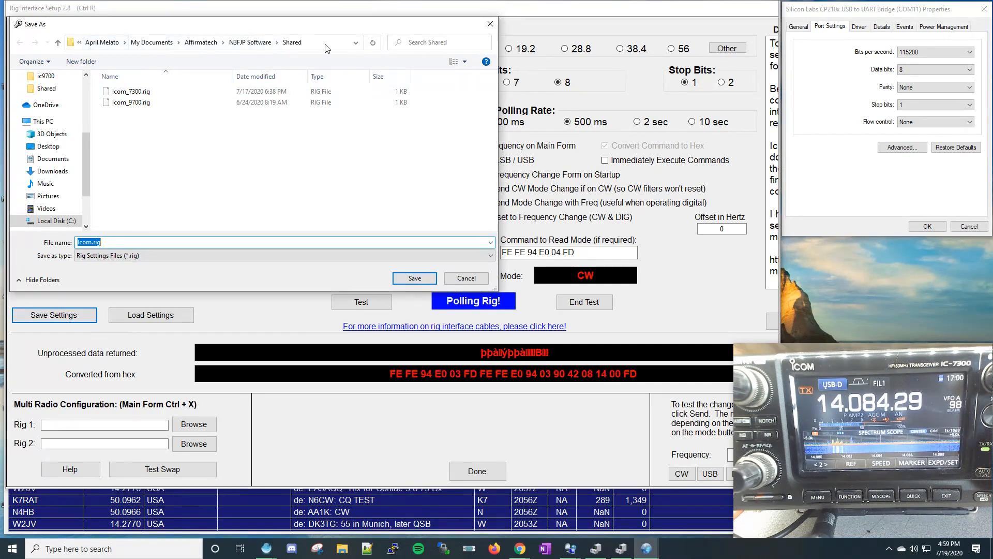
click(76, 47)
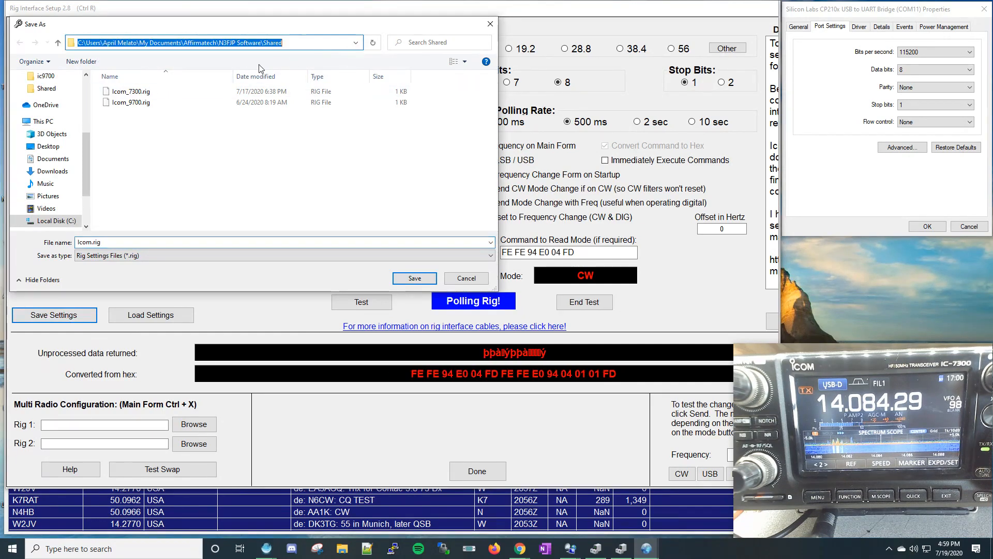
double_click(134, 46)
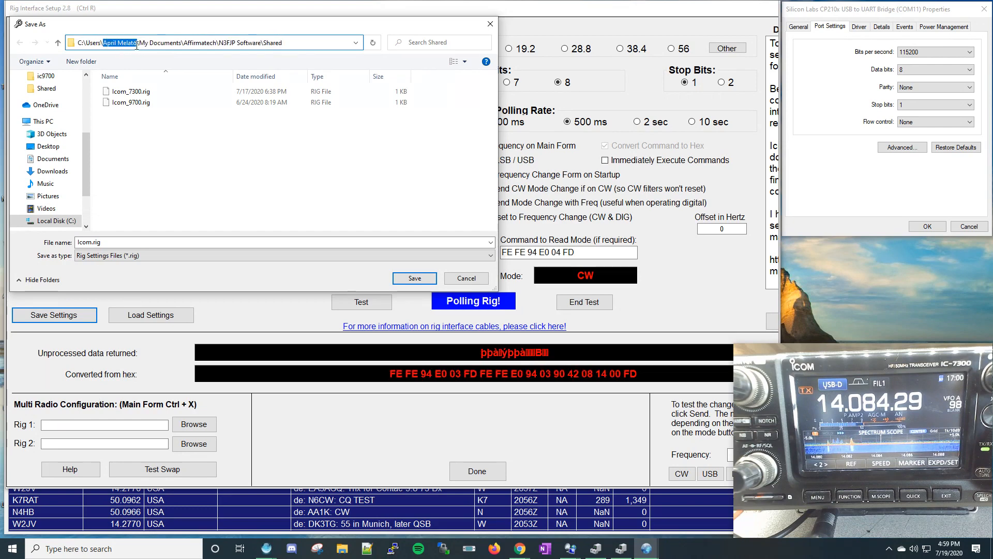
click(174, 179)
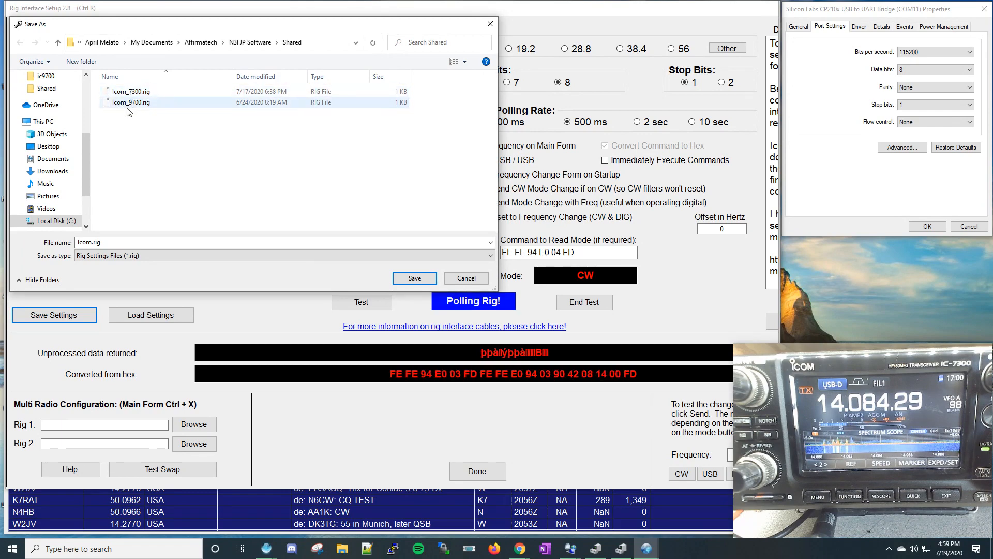
click(464, 282)
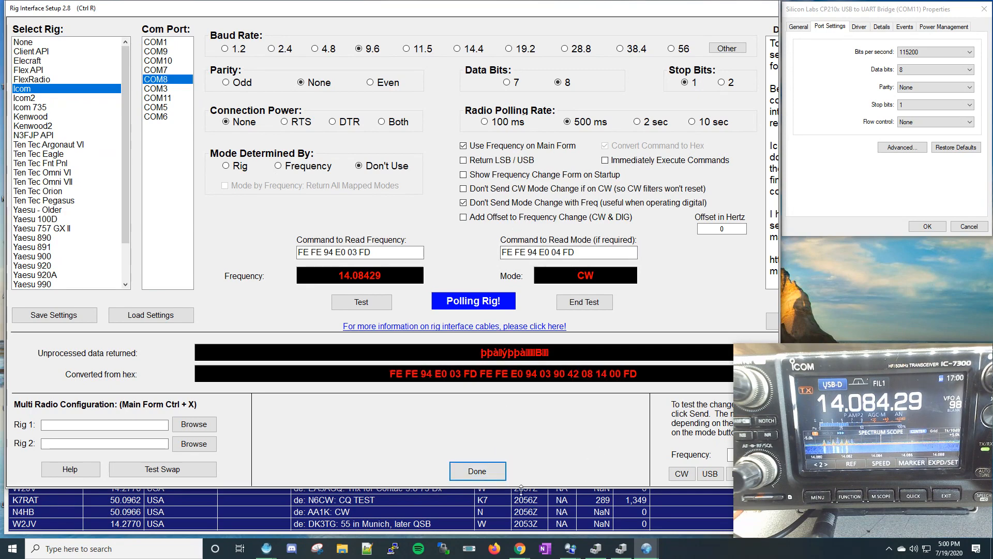
click(479, 475)
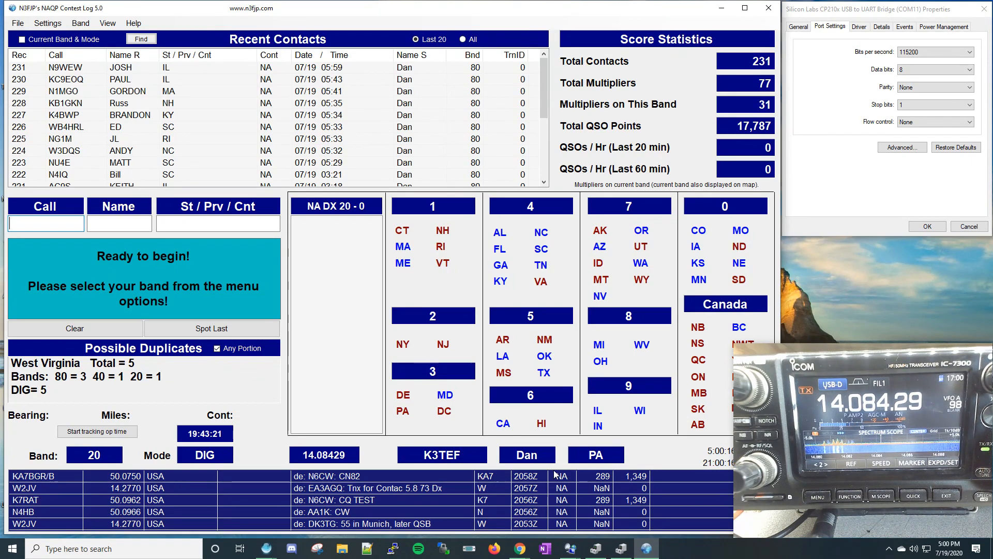
Step: Review the TCP API server and port options in the contest log's Application Program Interface settings
click(48, 23)
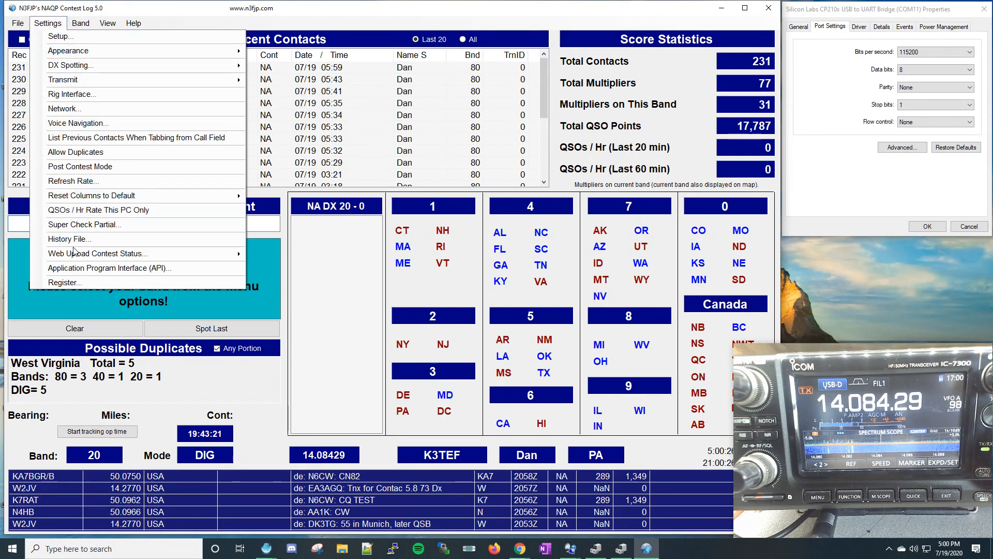
mouse_move(78, 255)
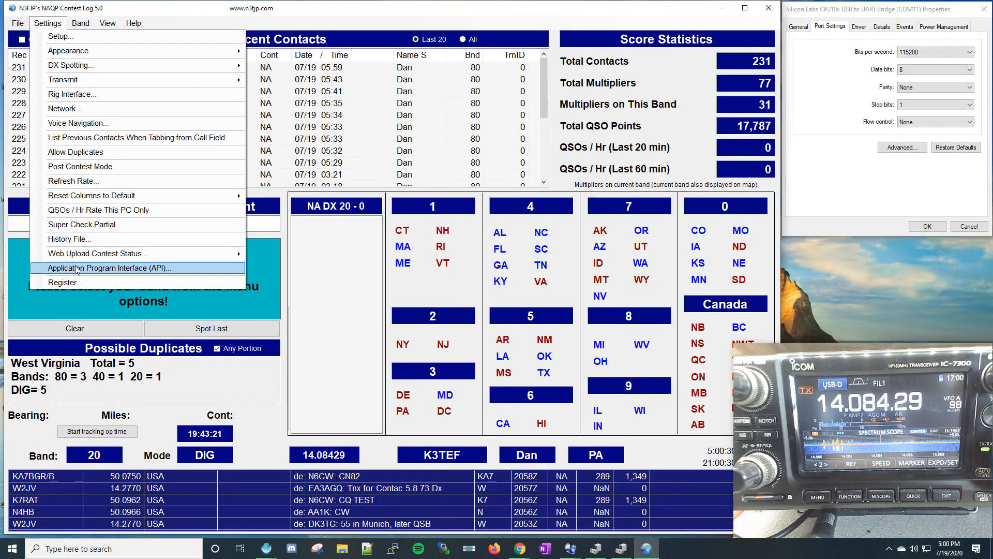
click(78, 268)
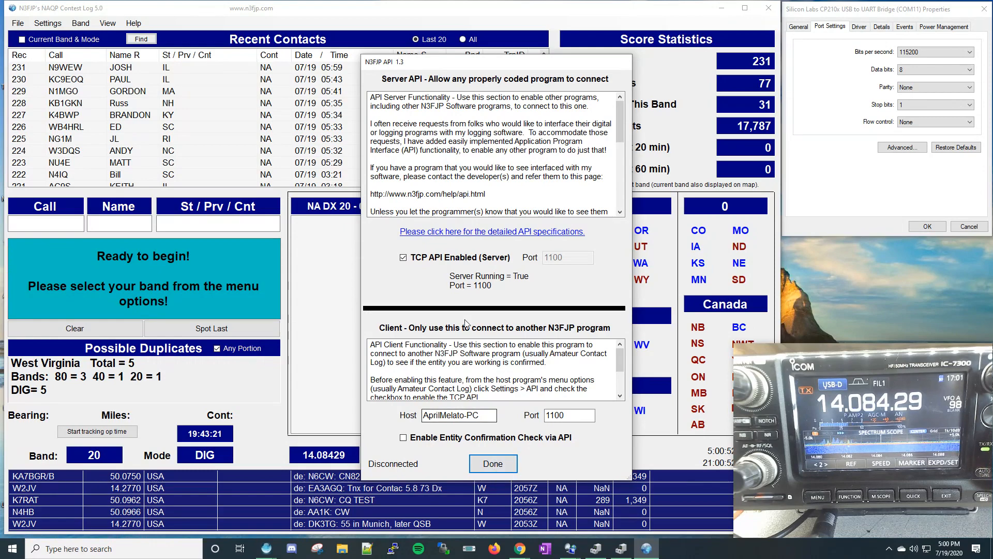
click(480, 464)
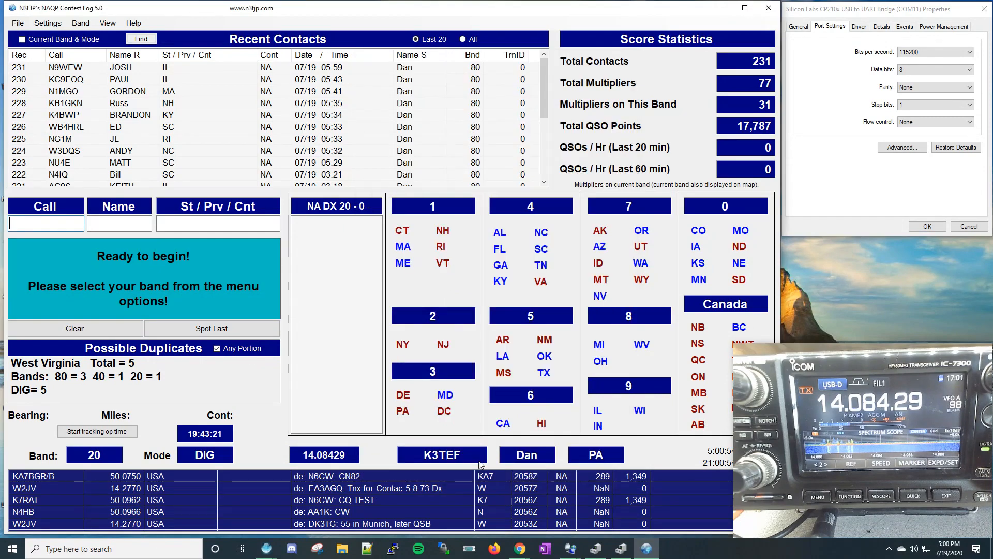
Step: Clear the contest log and the COM11 properties off the desktop and open the N7YG Digital Engine
click(723, 9)
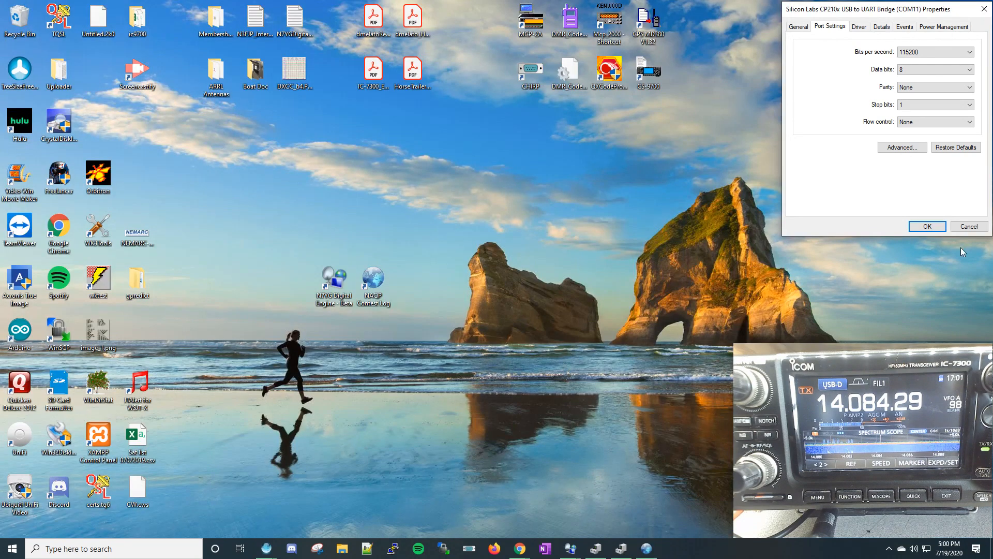
click(959, 226)
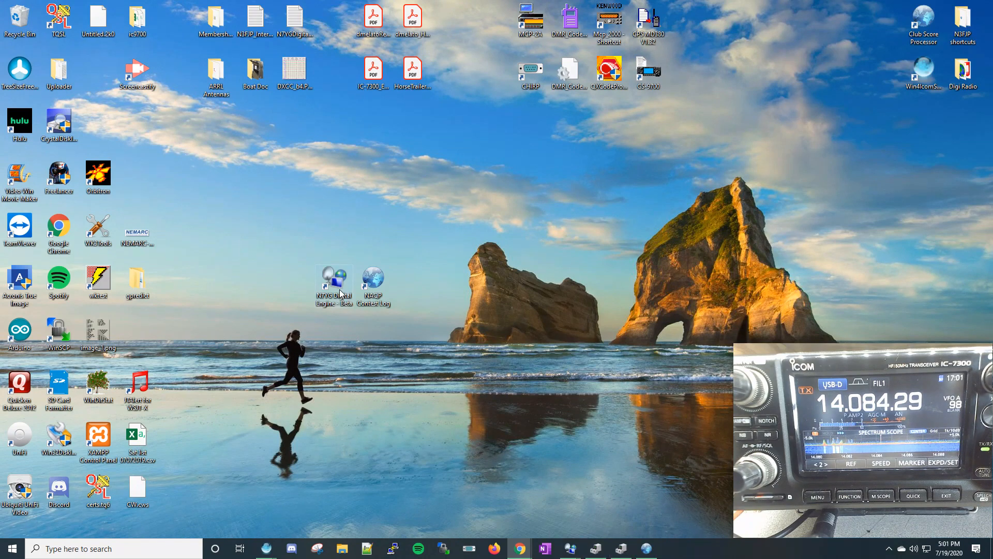
double_click(339, 289)
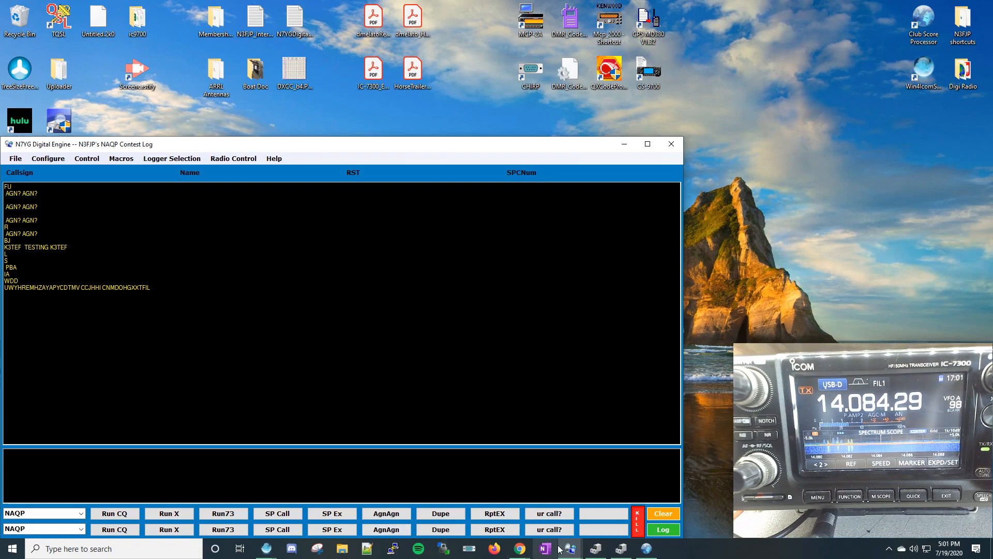
Step: Show the Waterfall window together with the N7YG Digital Engine main window
mouse_move(570, 548)
click(548, 506)
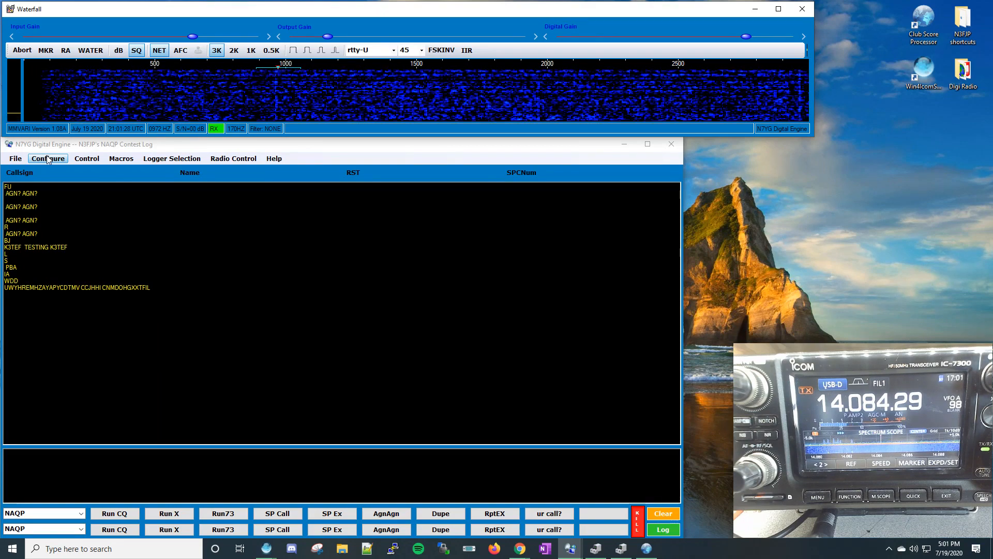
key(alt+Tab)
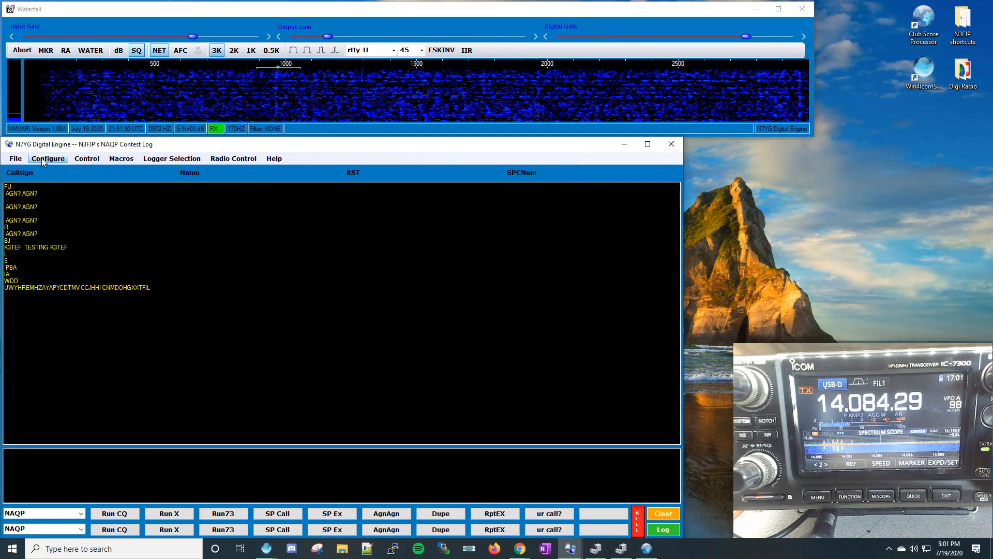
Step: Open the Digital Engine's N3FJP configuration and check the server host and server port values
click(45, 159)
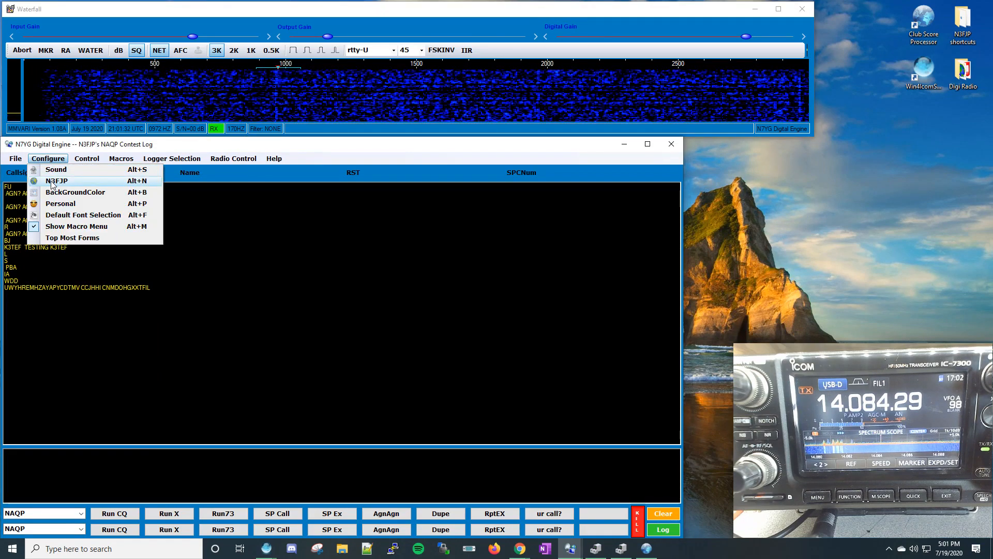
click(53, 181)
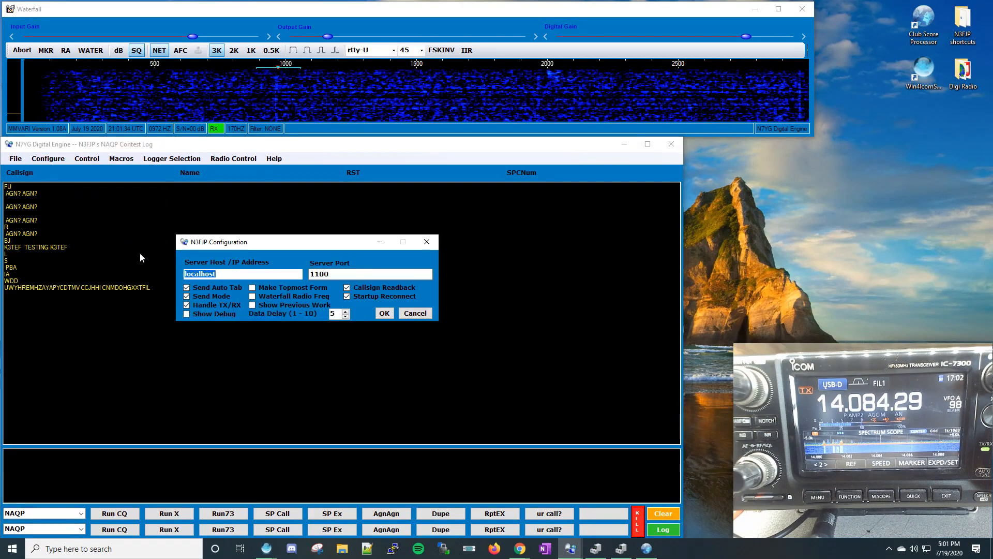
click(218, 275)
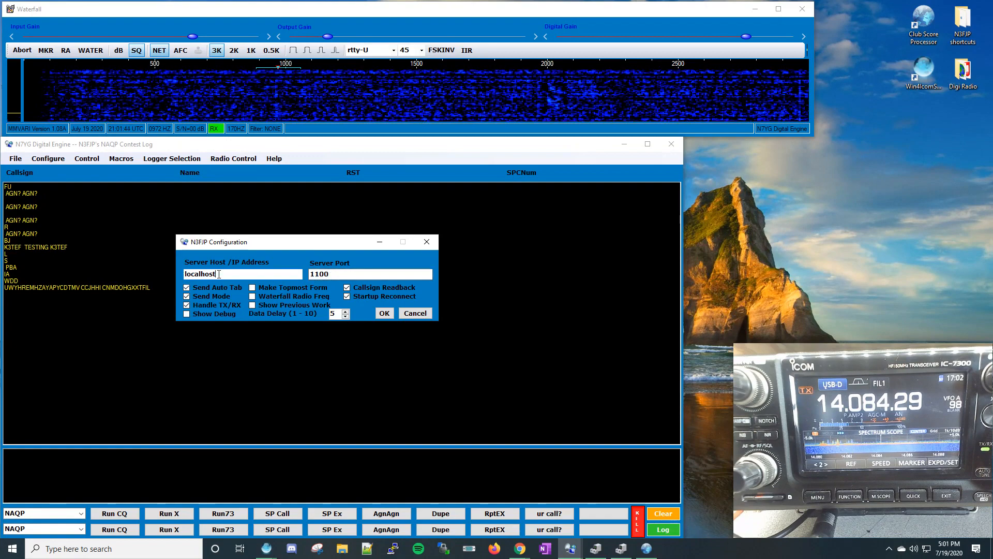
double_click(325, 271)
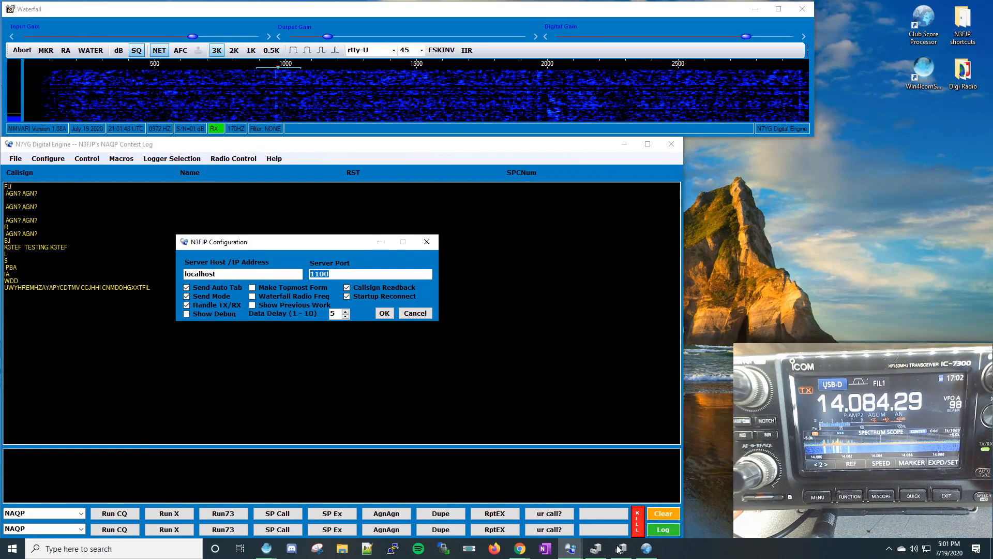
Step: Switch to N3FJP's NAQP Contest Log and check the TCP API server port in its Application Program Interface settings
click(647, 549)
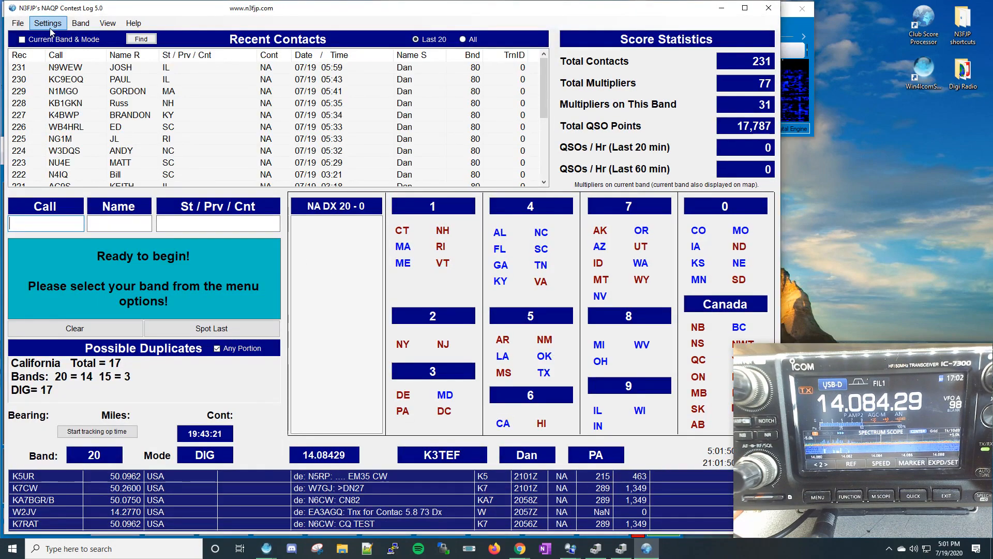
click(50, 29)
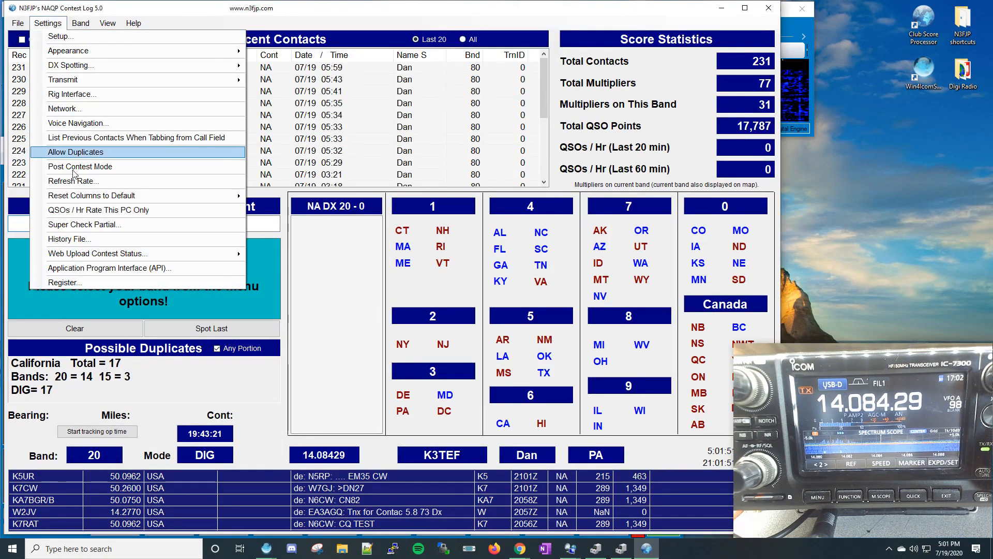
click(93, 267)
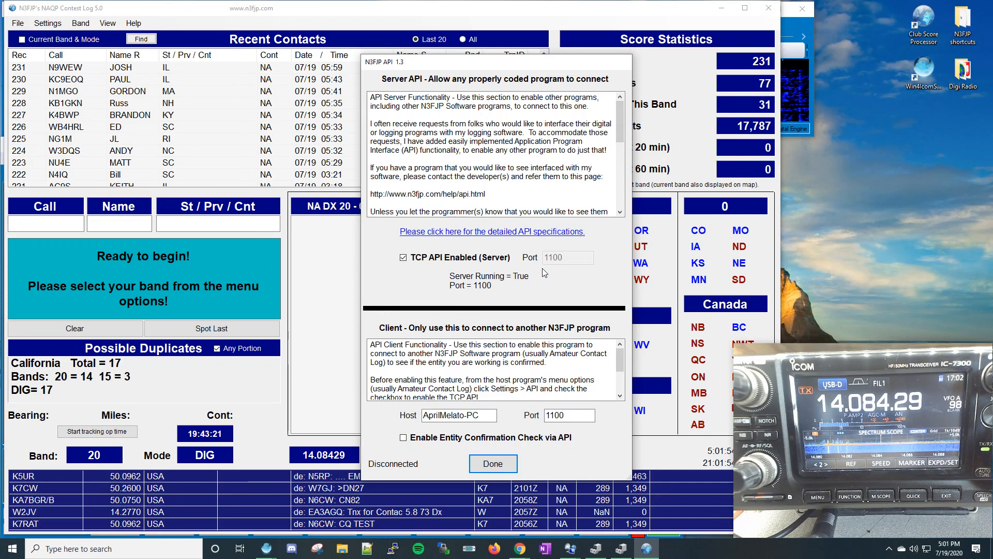
click(493, 463)
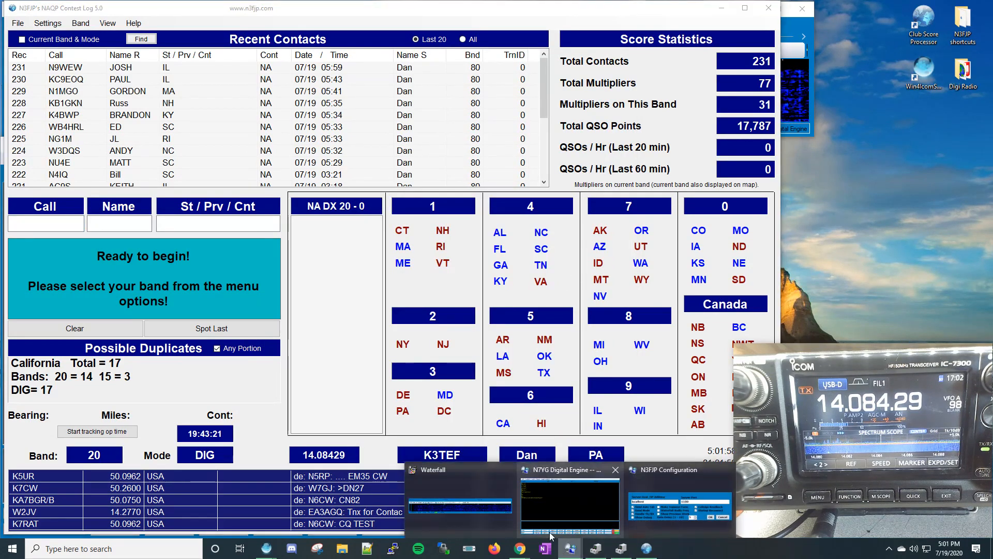
Step: Return to the Digital Engine's N3FJP configuration and review its auto tab, mode, TX/RX, callsign readback and startup reconnect options
click(571, 551)
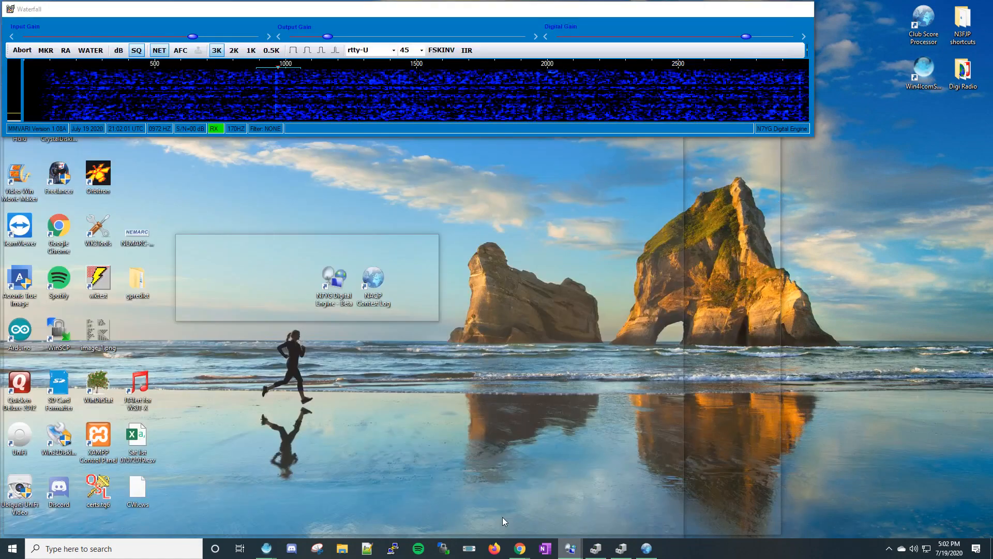
click(502, 517)
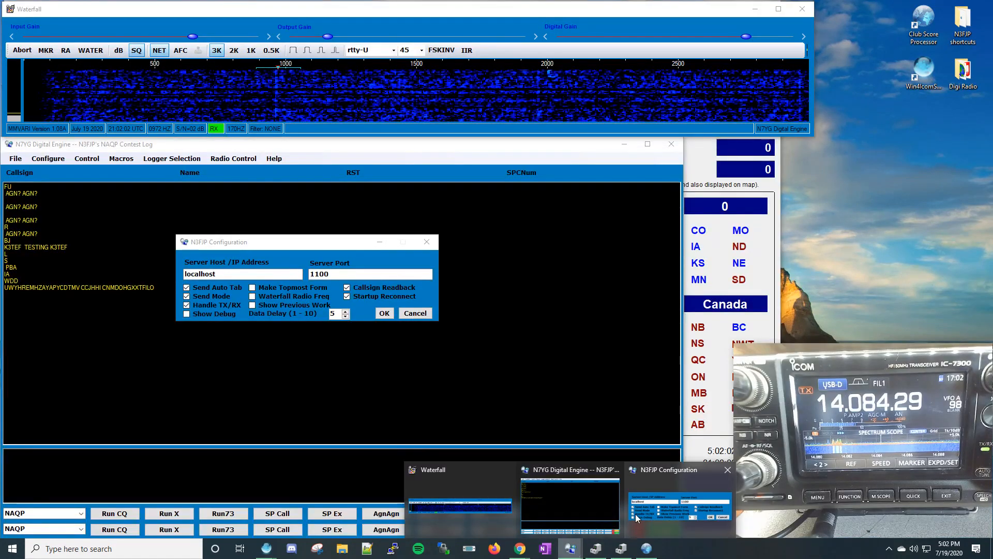
click(668, 504)
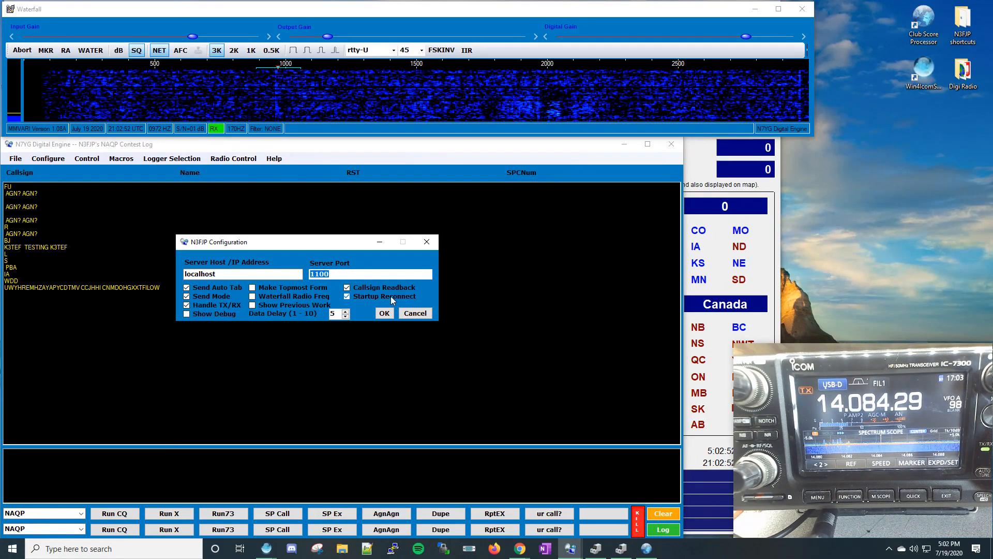
Step: Enter K3TEF as the call in the contest log and accept the N3FJP configuration in the Digital Engine
click(770, 198)
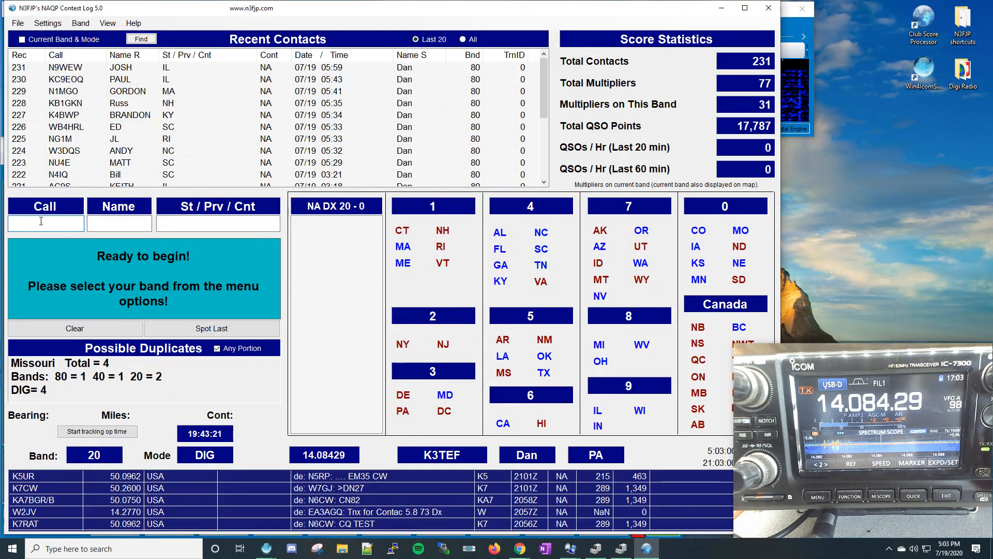
text(K3TEF)
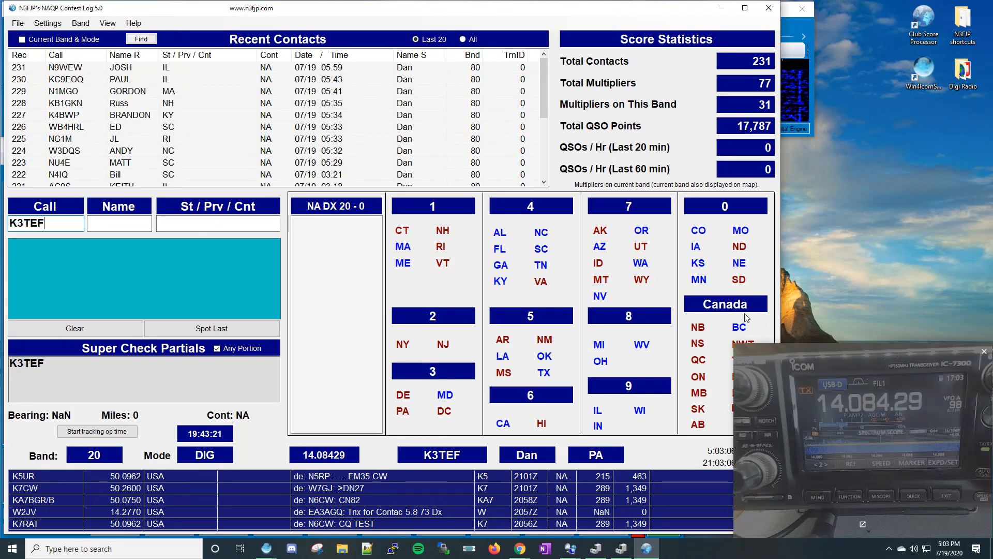
click(722, 8)
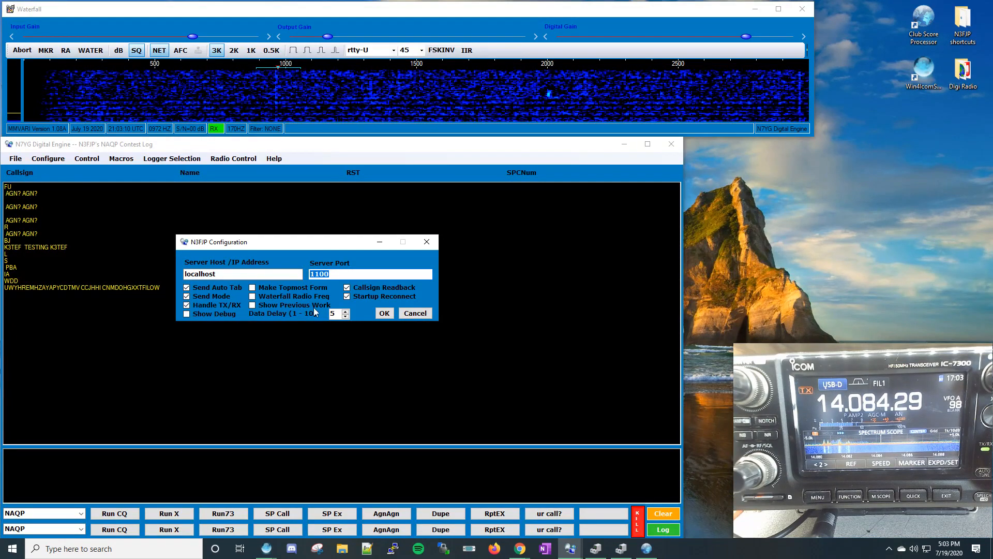
click(384, 315)
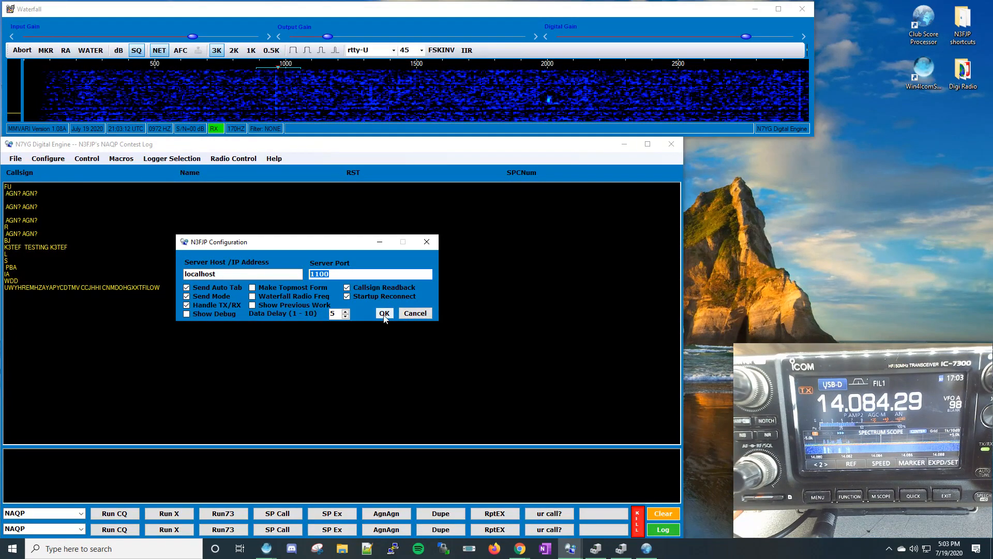
Step: Review the Digital Engine's sound card input, output, FSK, COM port keying and waterfall settings, and leave without accepting changes
click(49, 159)
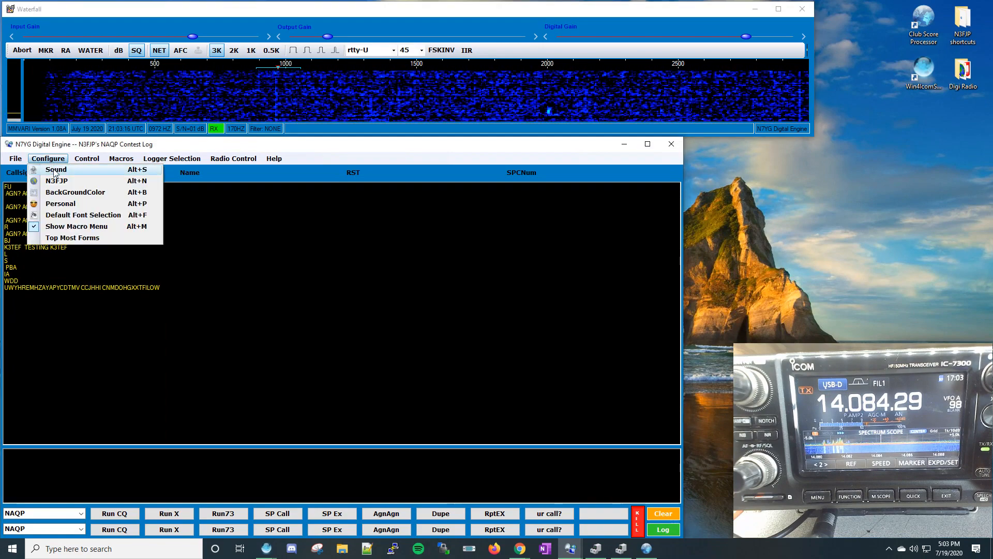
click(54, 171)
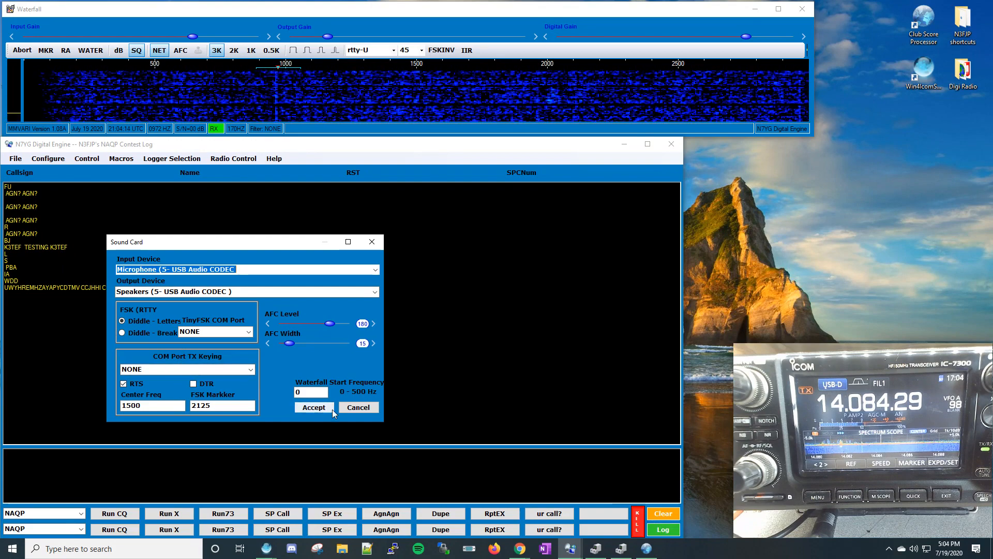
click(353, 408)
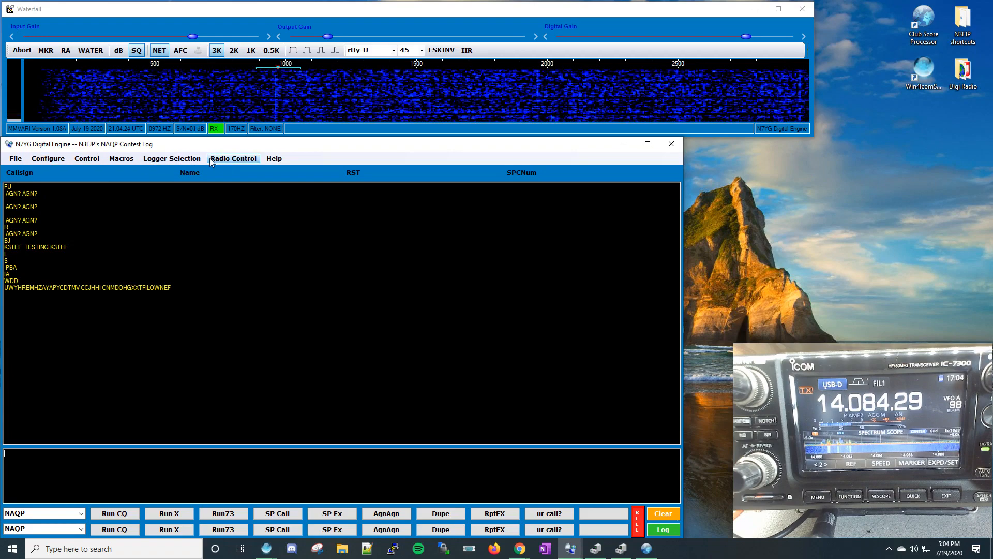
Step: Select N3FJP as the logger for the Digital Engine
click(181, 159)
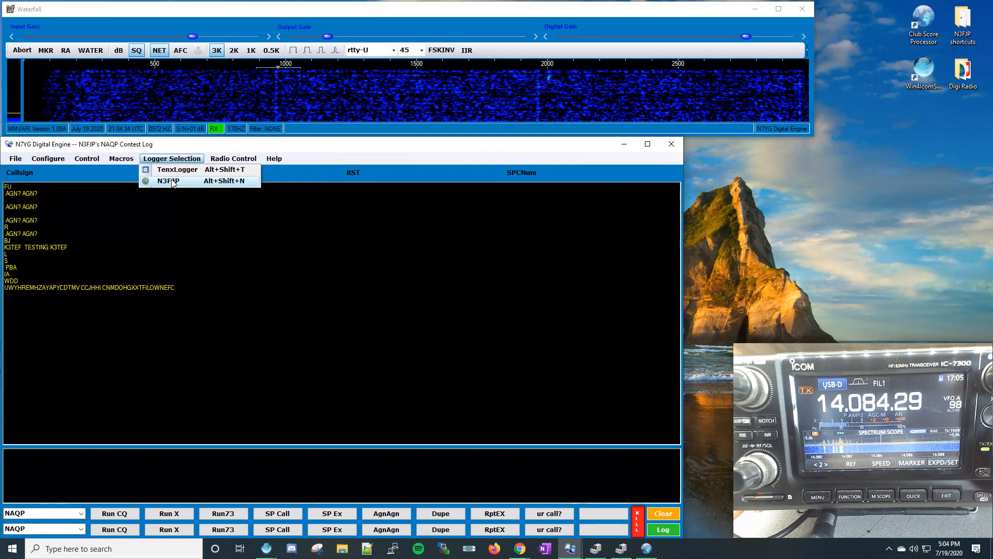
click(172, 181)
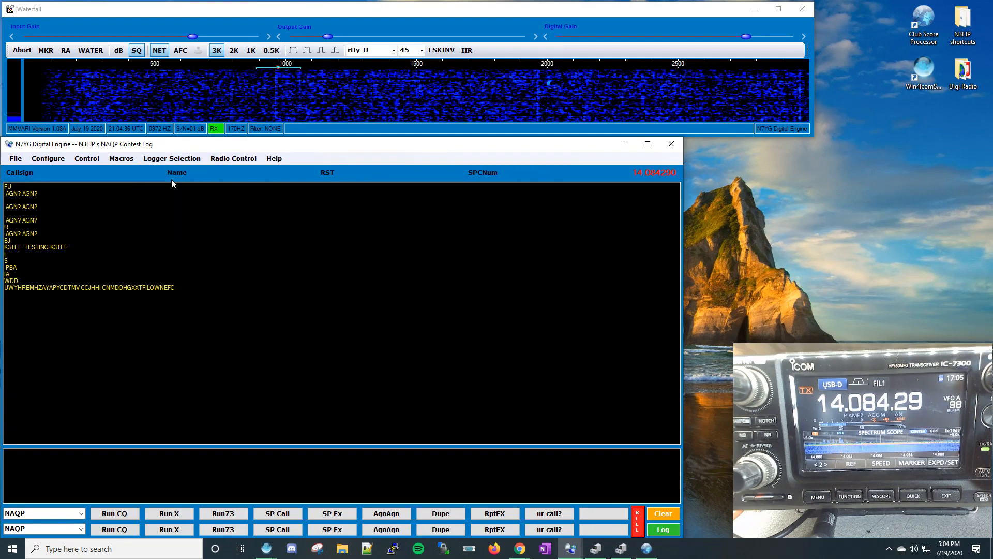
click(172, 158)
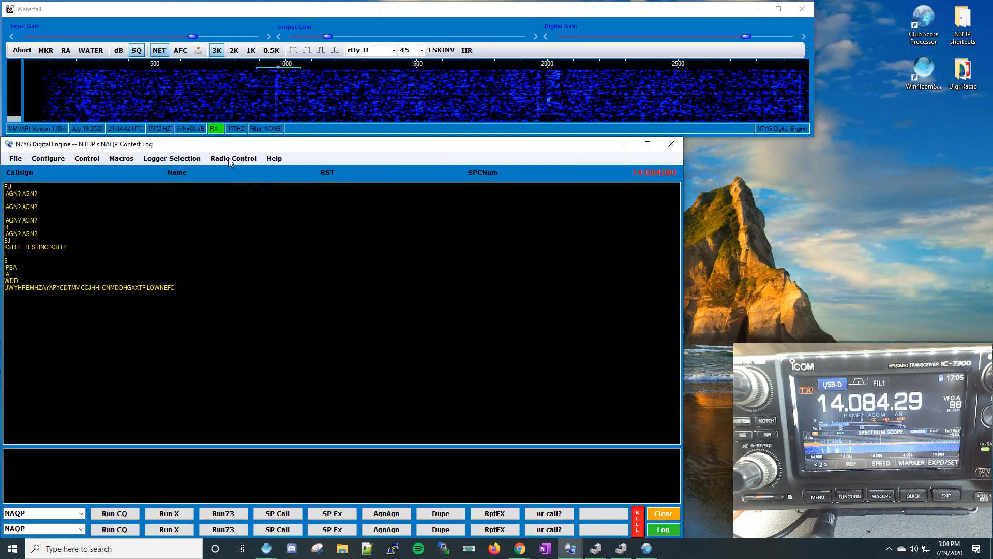
click(232, 145)
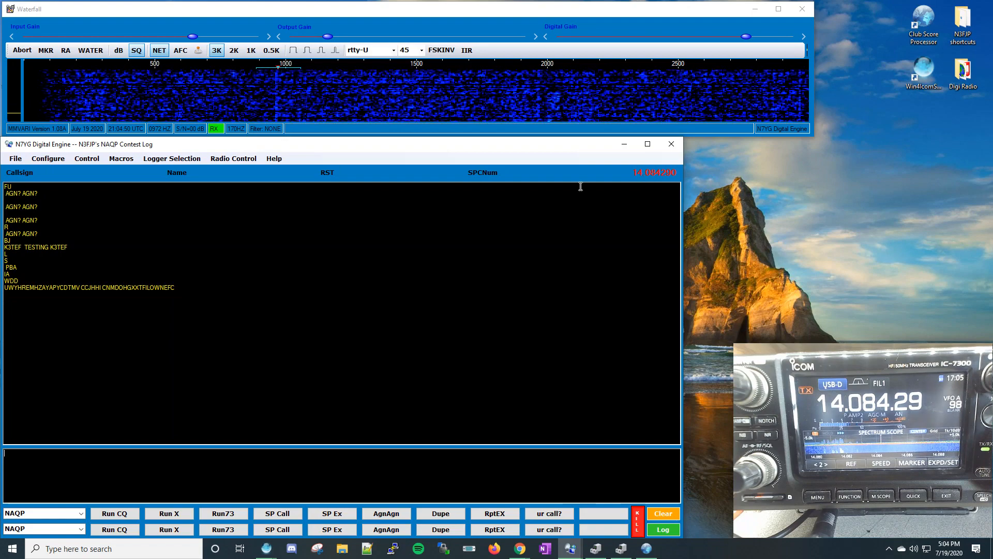
click(647, 549)
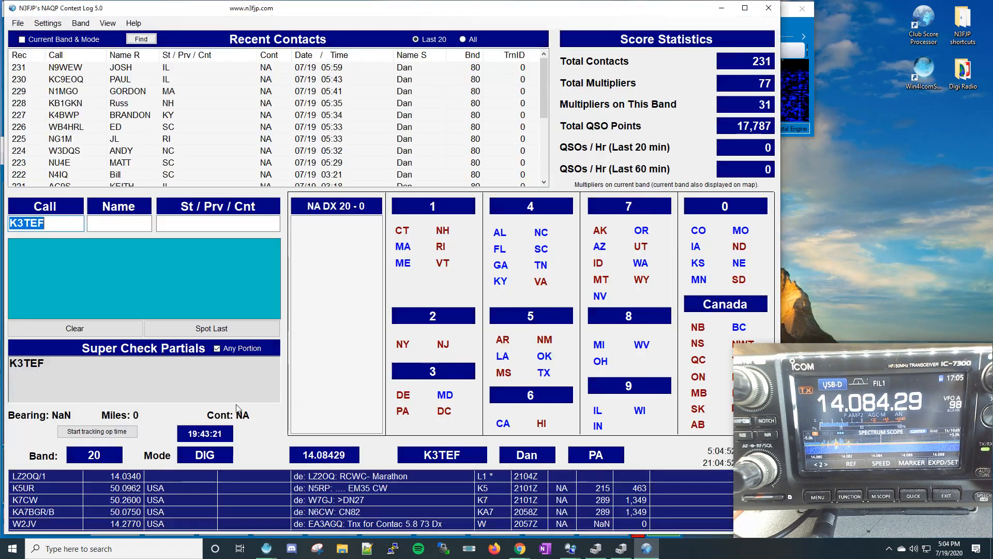
click(66, 225)
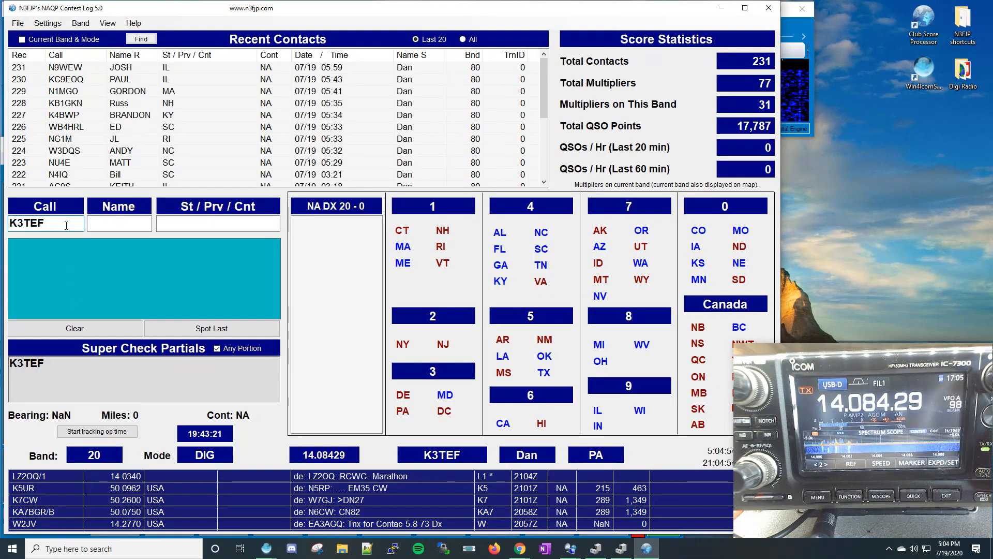
key(BackSpace)
key(BackSpace)
key(BackSpace)
key(BackSpace)
key(BackSpace)
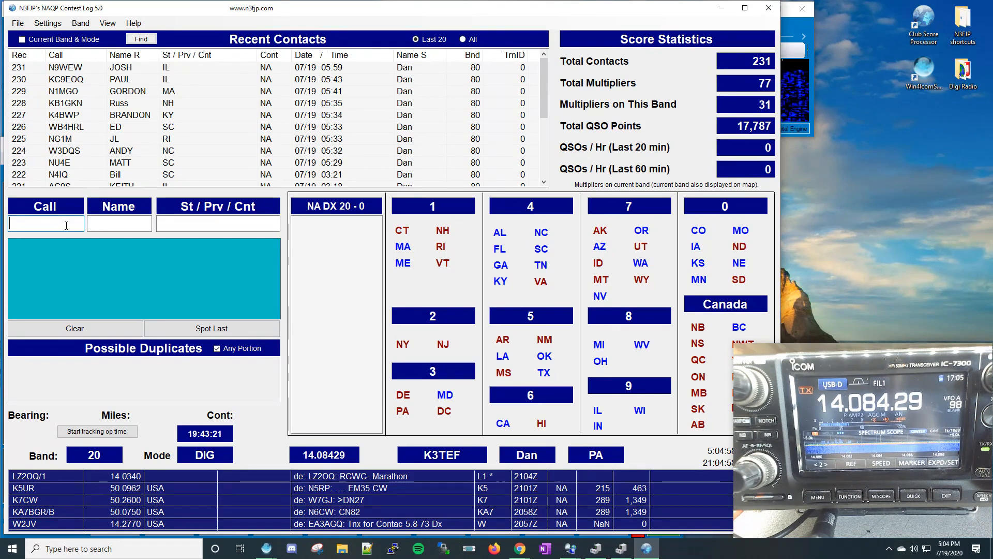
text(WB)
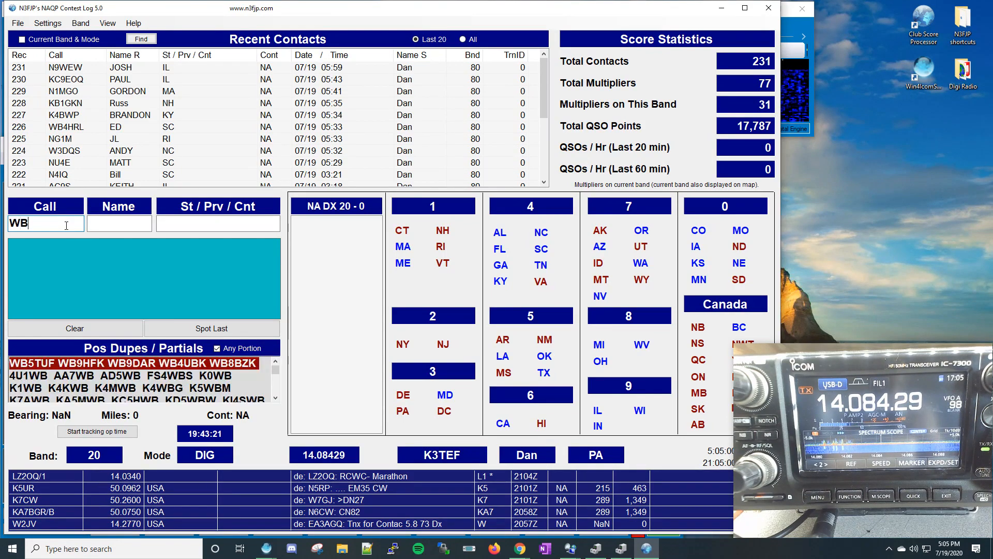
text(3HN)
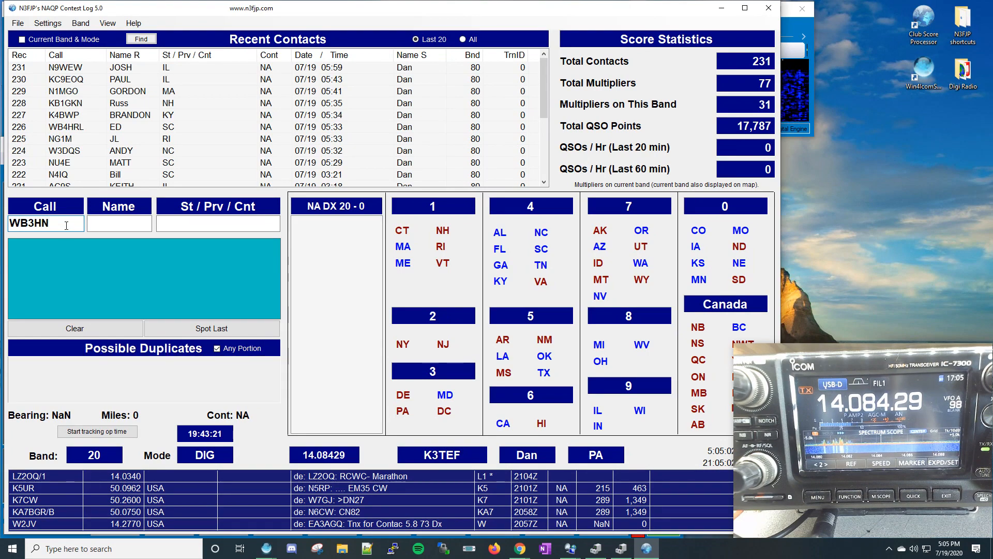
text(A)
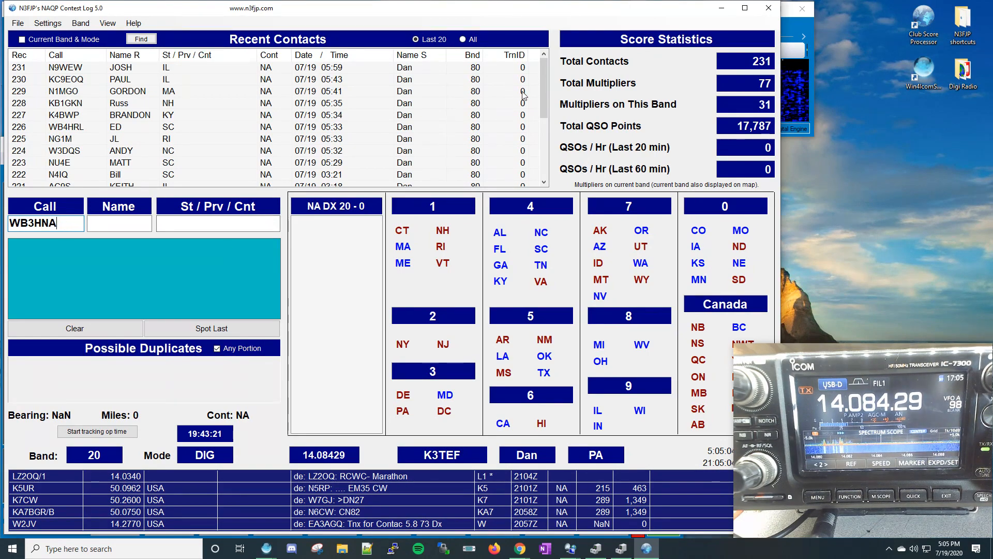
click(723, 8)
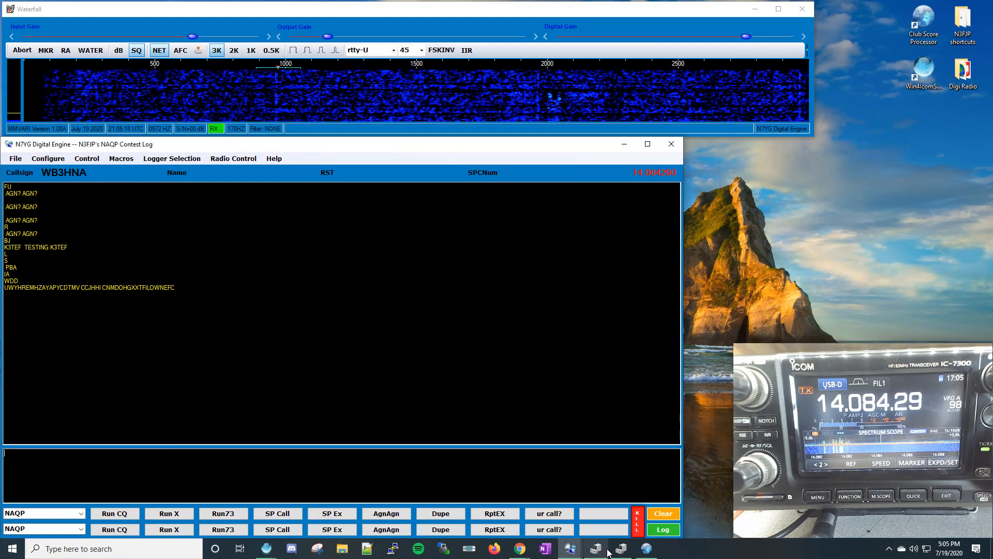
Step: Compare the callsign and frequency in the contest log with those in the Digital Engine
click(646, 548)
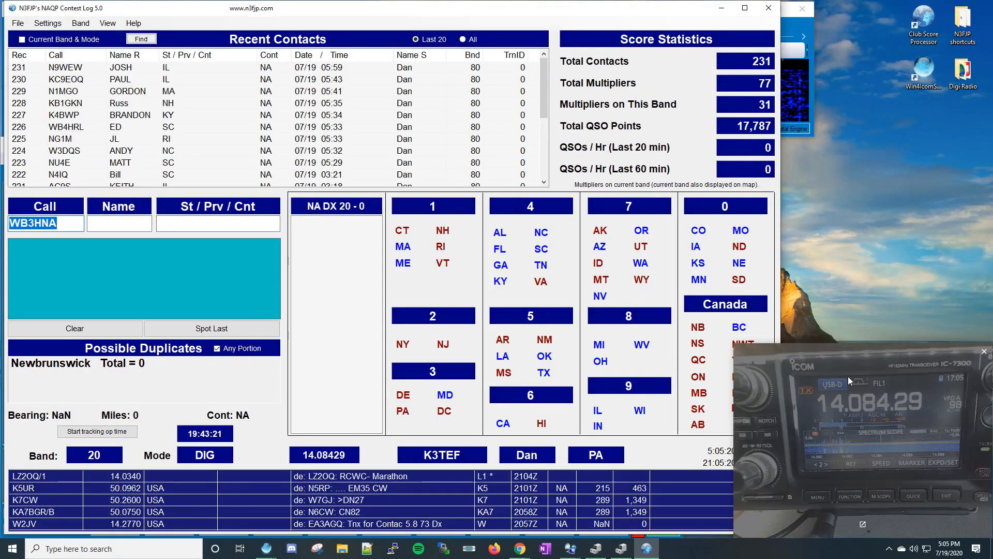
click(651, 552)
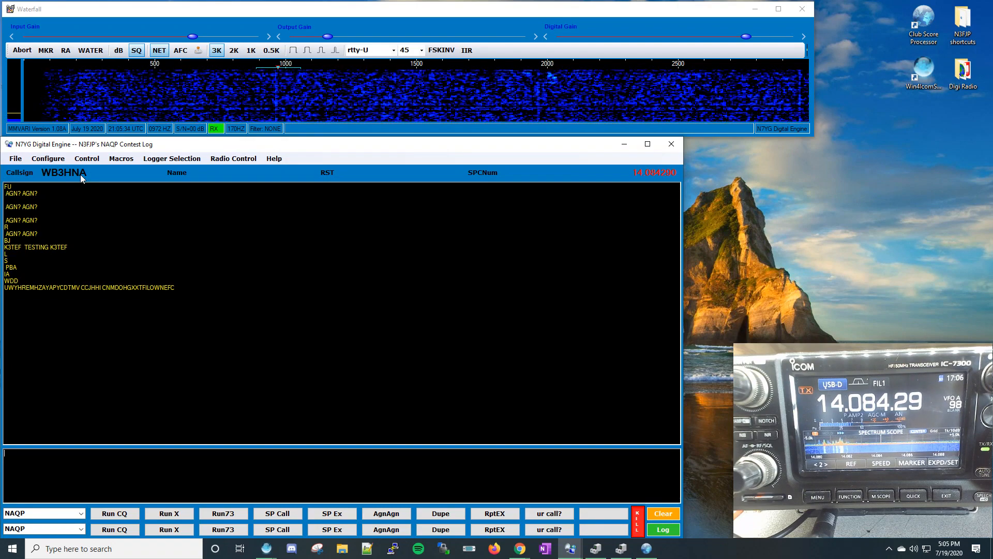
click(647, 550)
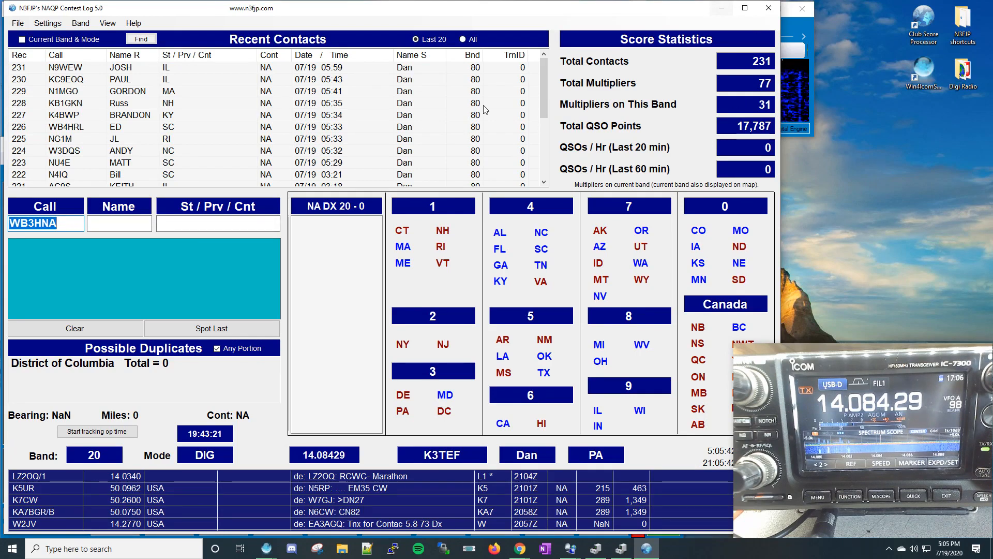
click(722, 8)
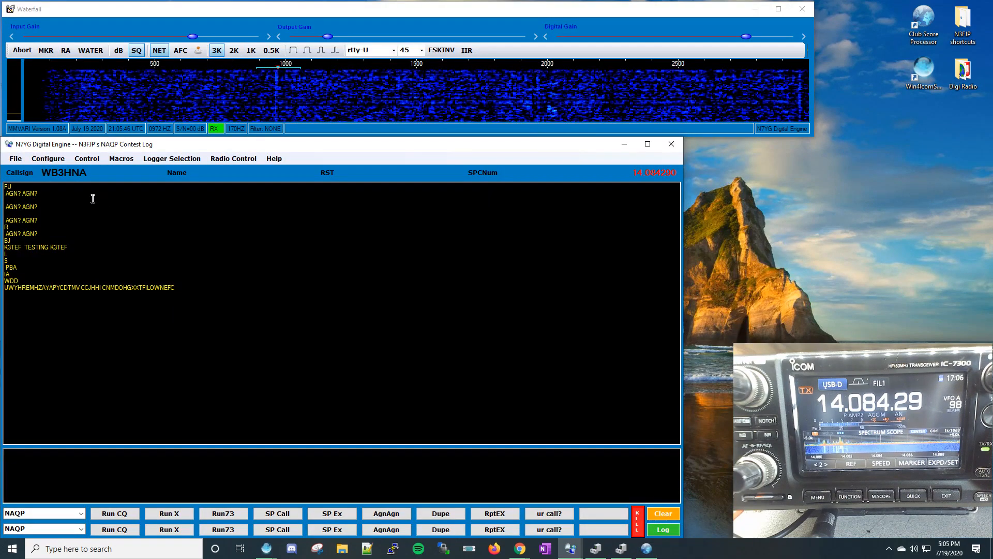
right_click(18, 248)
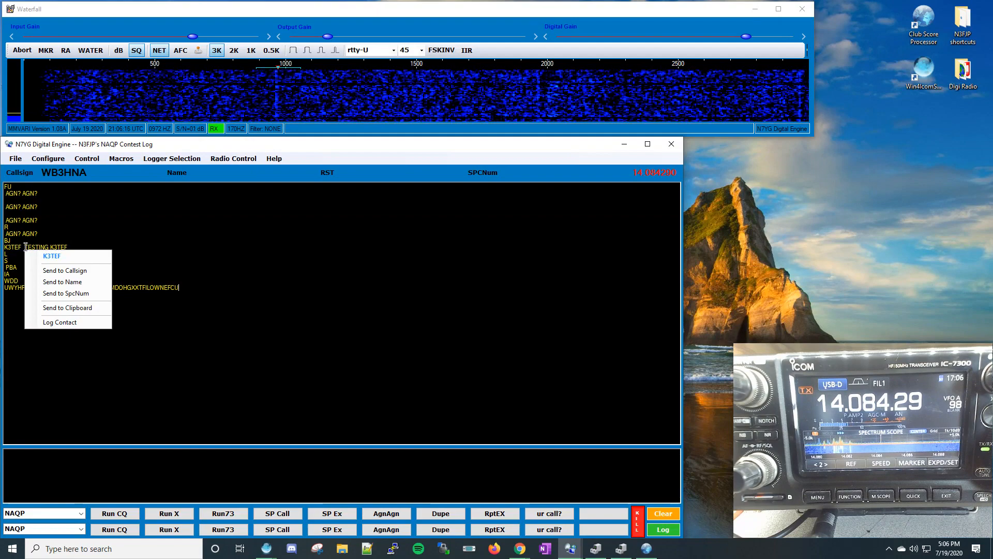
click(69, 274)
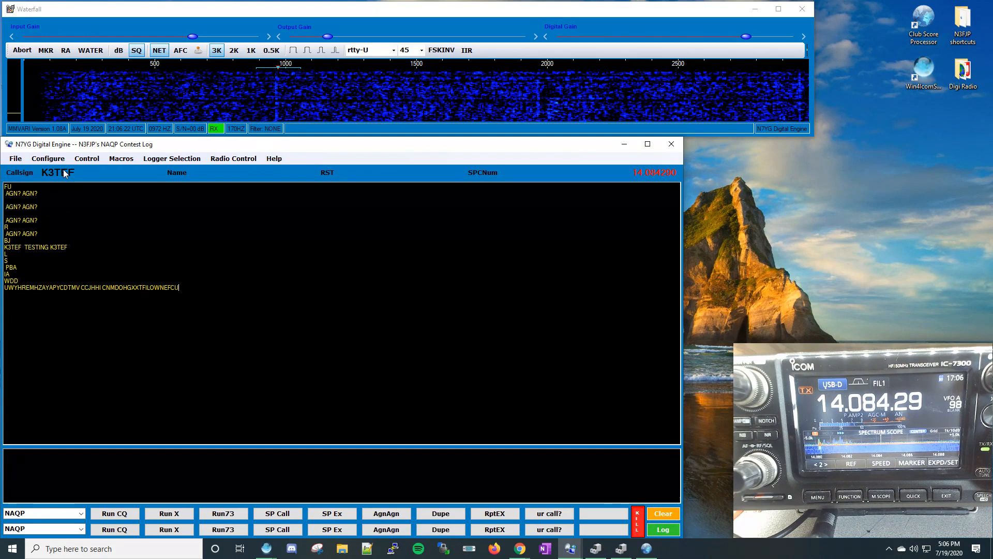
click(647, 548)
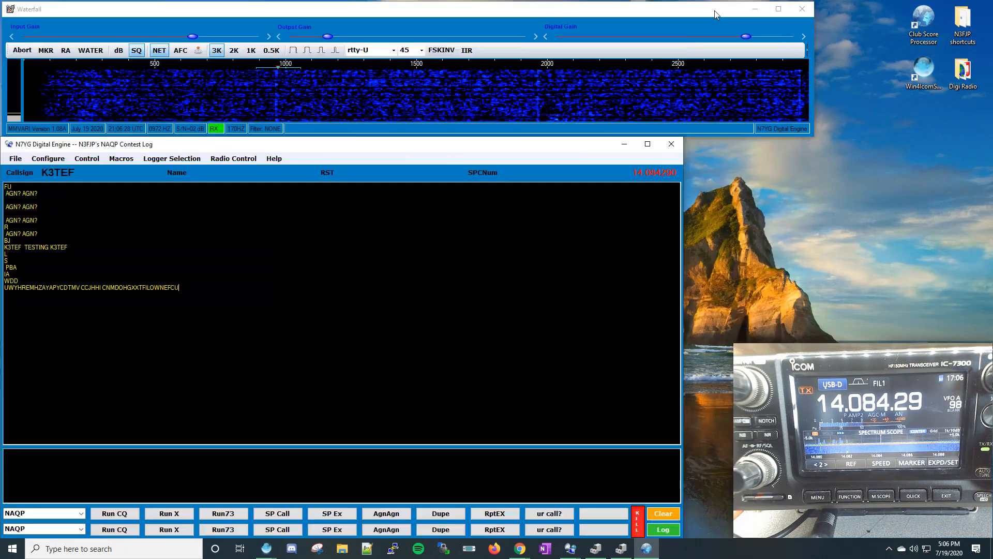
click(721, 8)
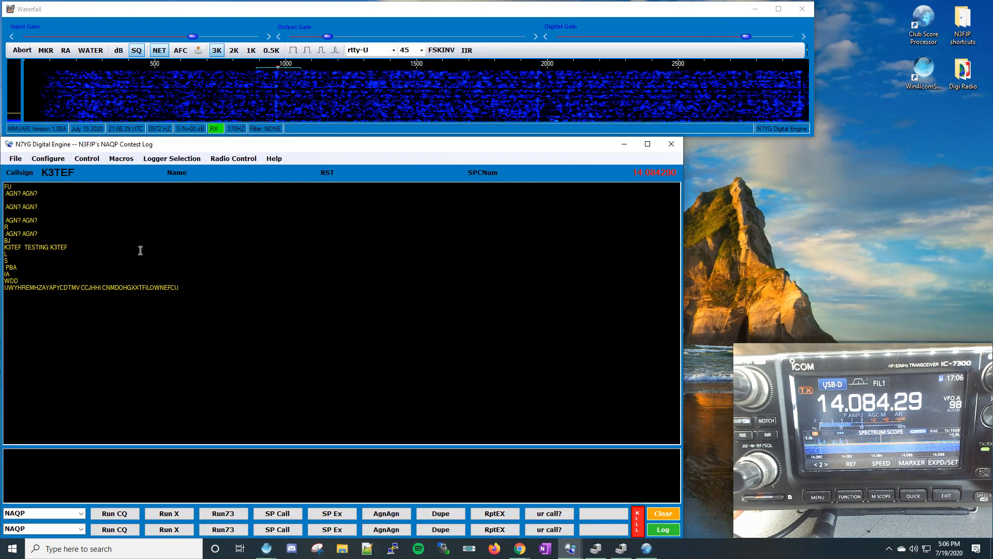
Step: Send the received word TESTING to the name field and check the matching entry in the contest log
right_click(38, 247)
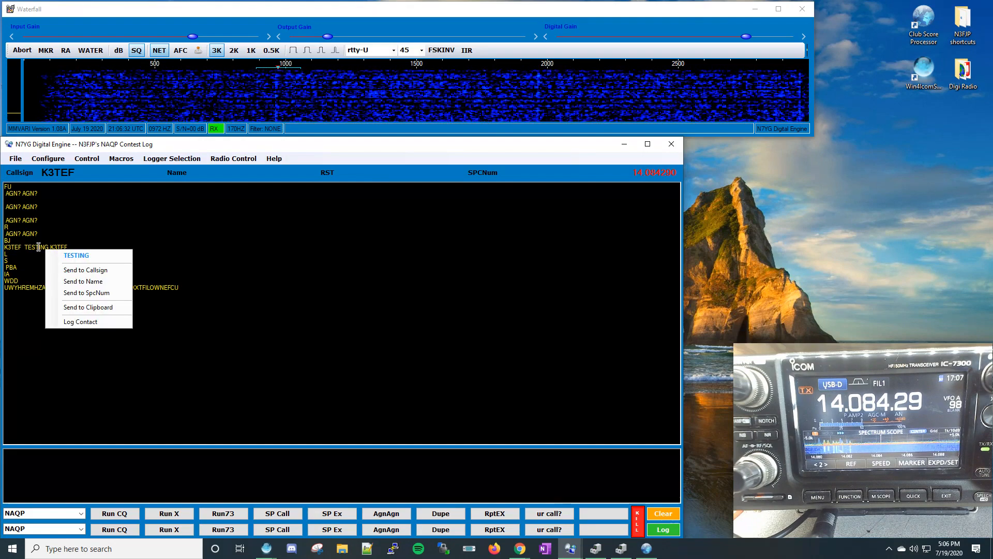
click(73, 283)
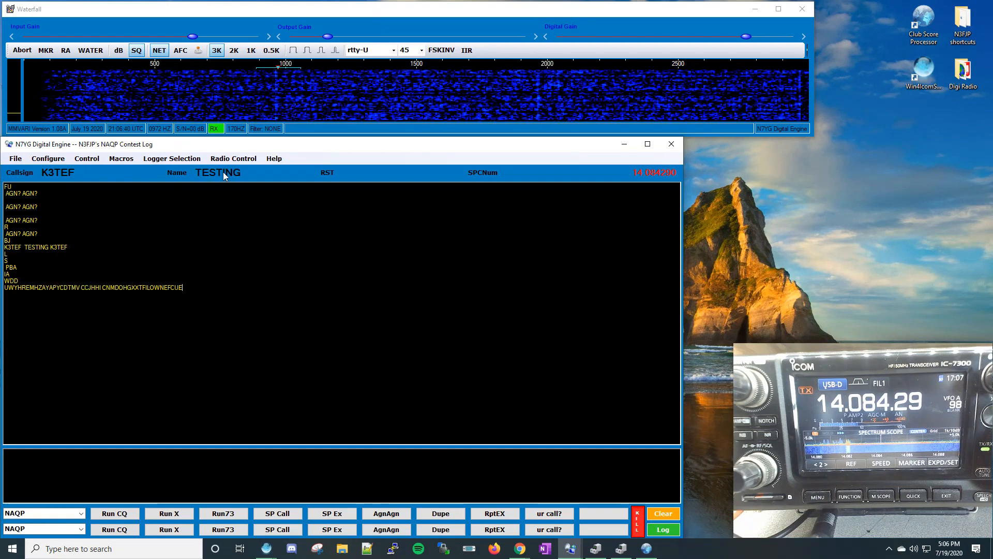
click(645, 549)
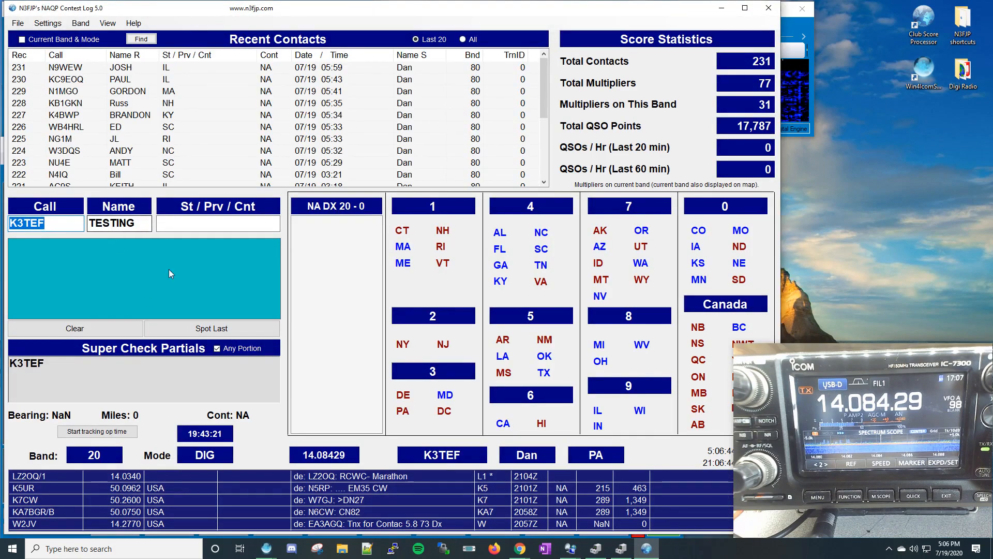
click(646, 550)
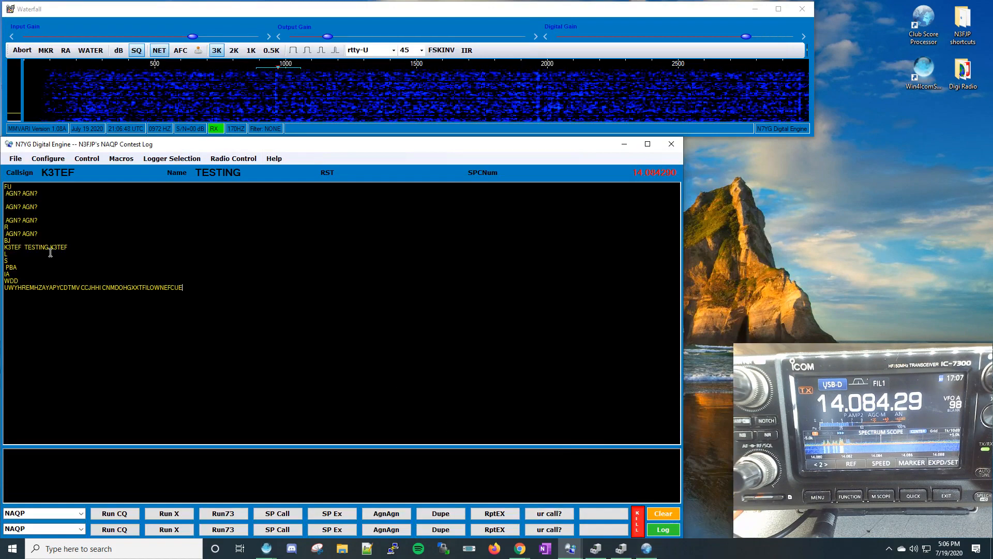
Step: Send the received text PBA to the SpcNum field and check it in the contest log's entry form
right_click(71, 246)
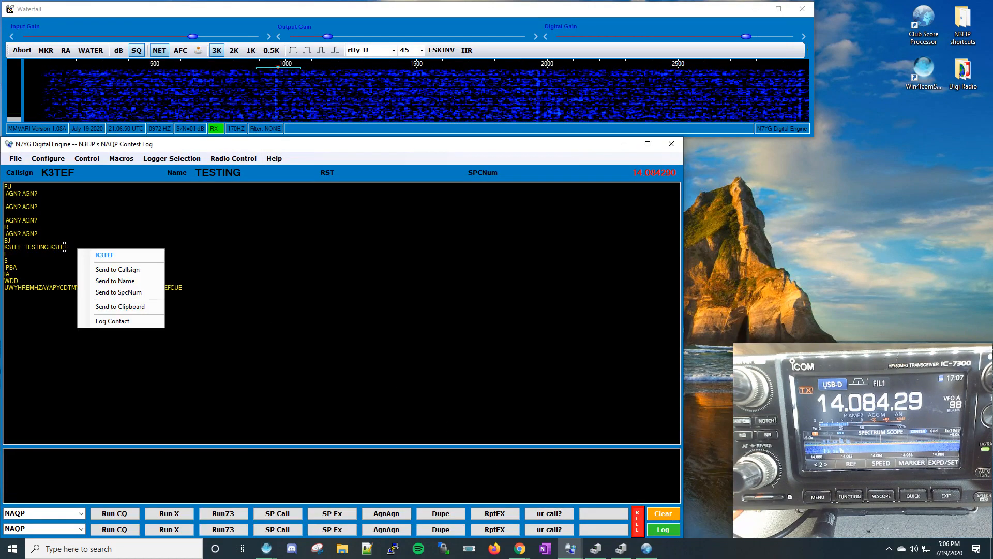
right_click(12, 268)
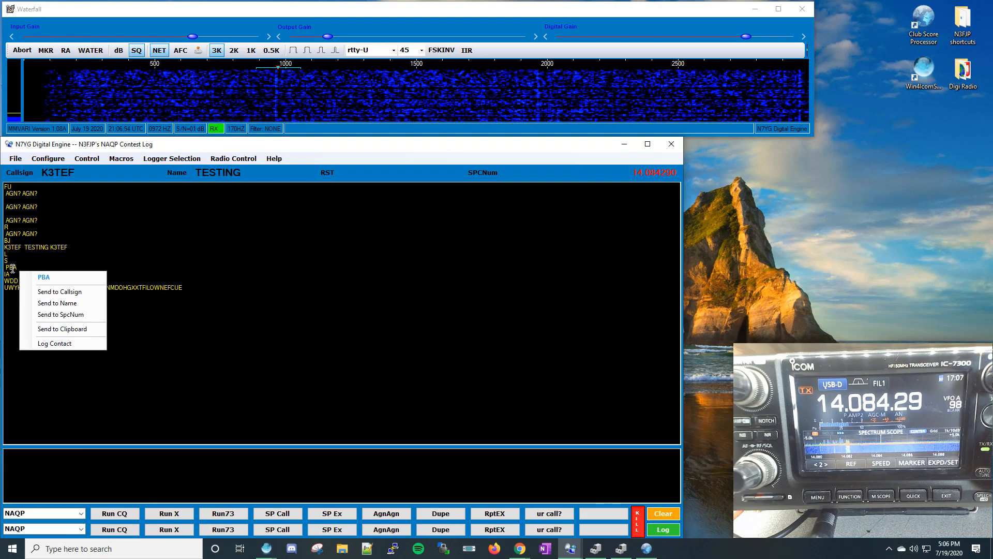
click(74, 315)
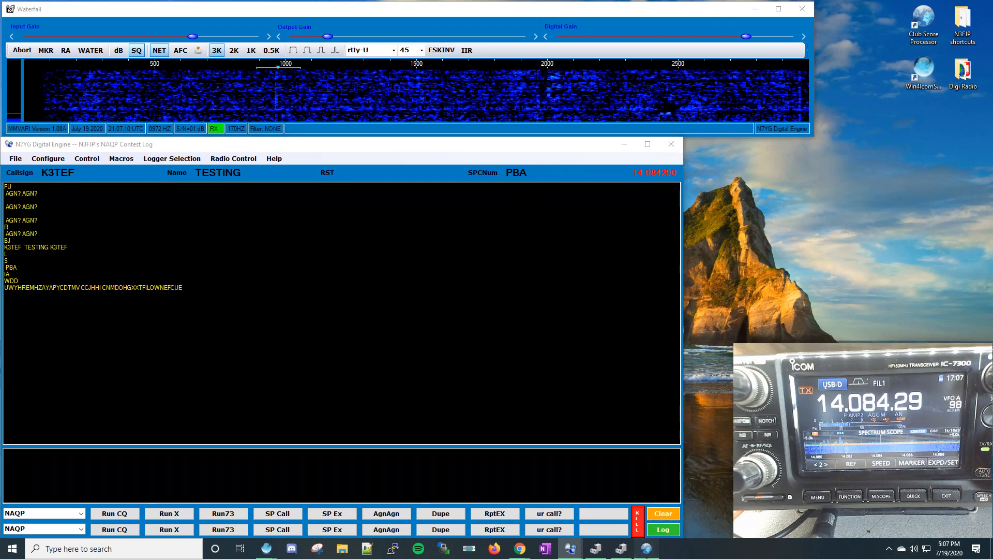
click(646, 548)
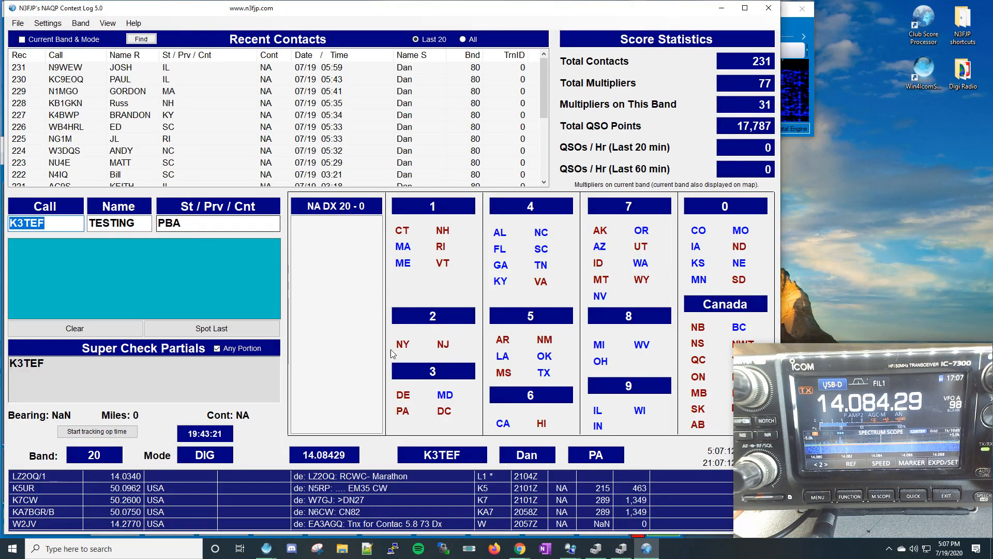
key(alt+Tab)
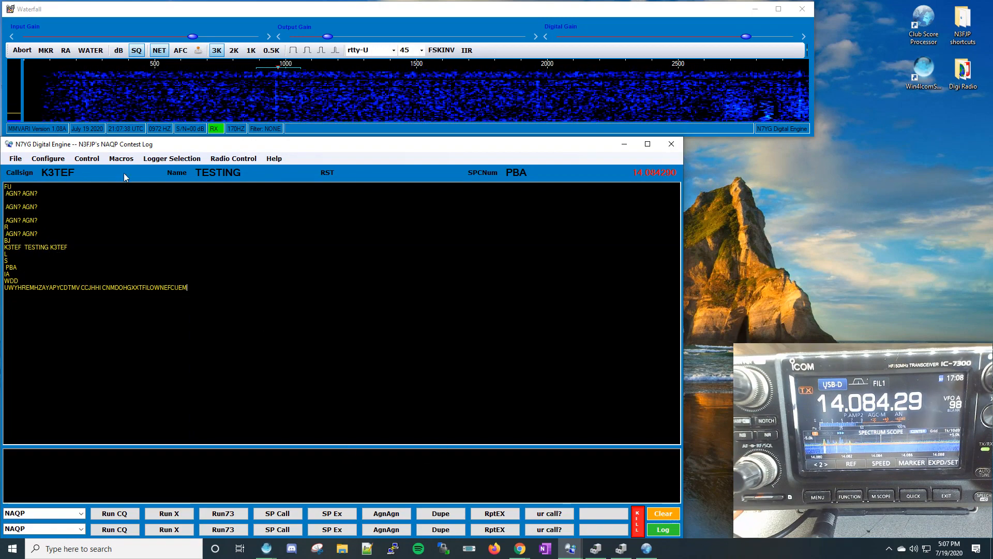
Step: Log the contact from the Digital Engine, correcting its state entry to PA in the contest log
click(667, 530)
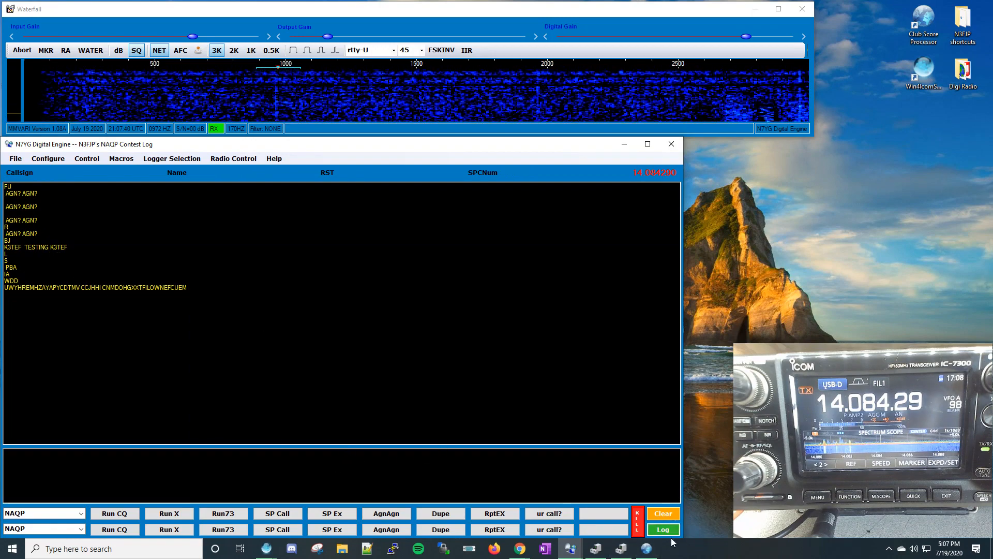
click(646, 548)
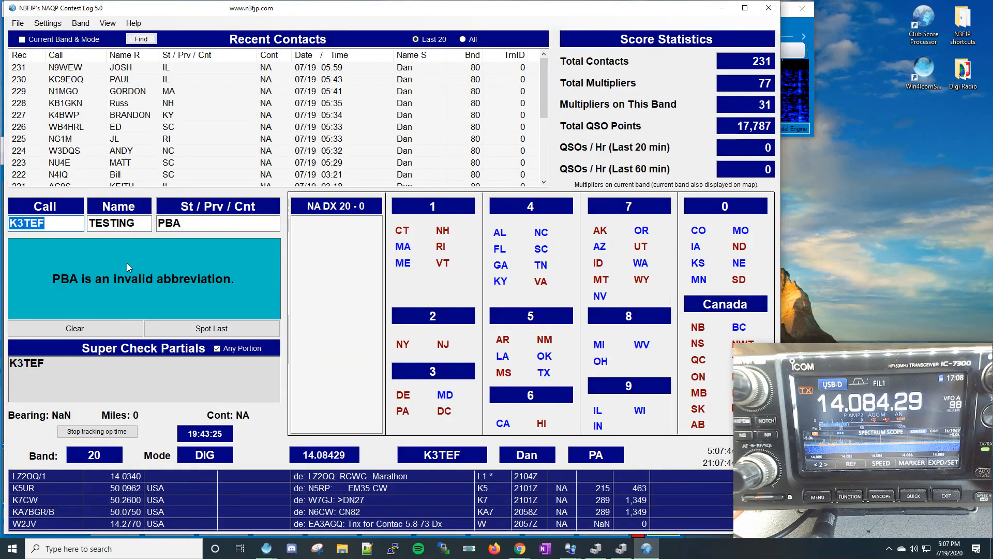
click(169, 223)
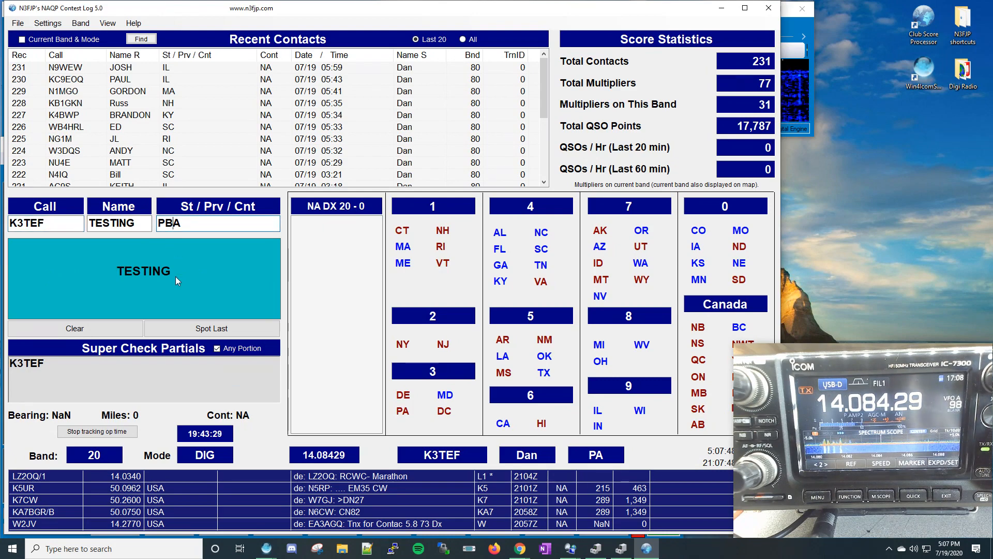
key(BackSpace)
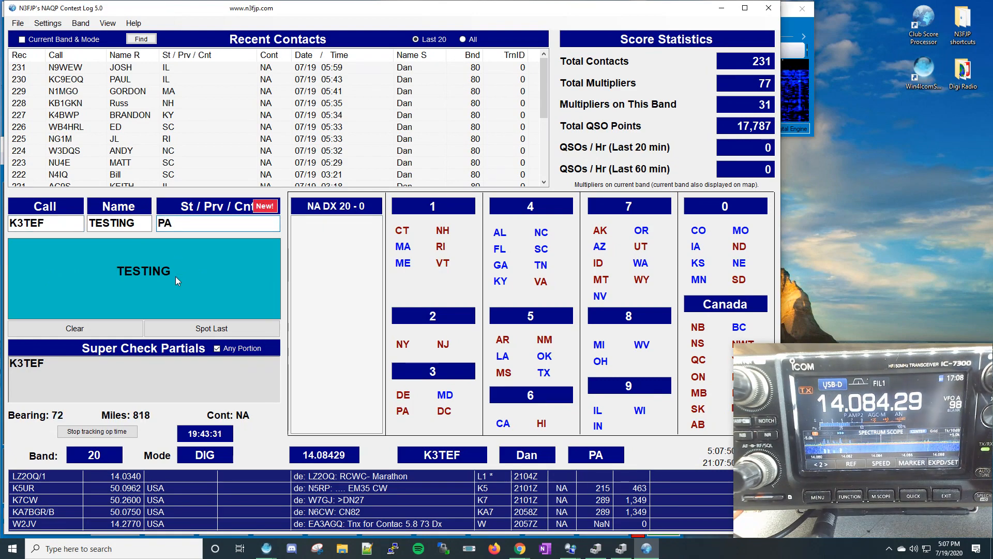
click(620, 547)
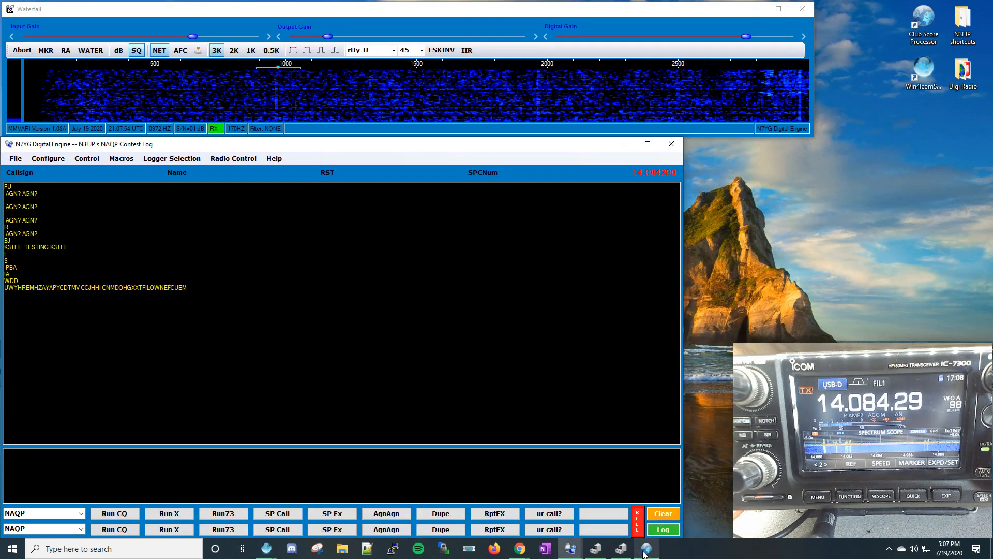
click(646, 549)
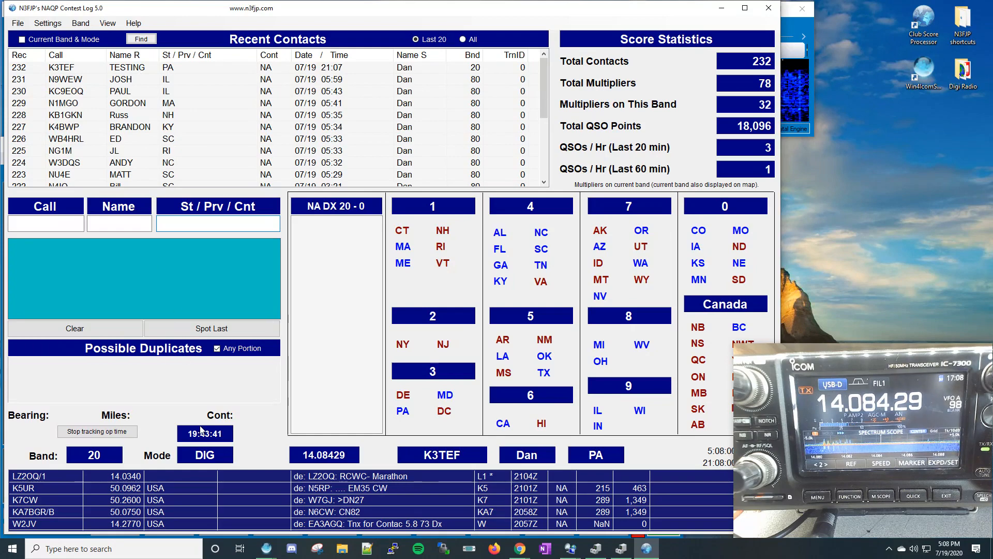
click(120, 434)
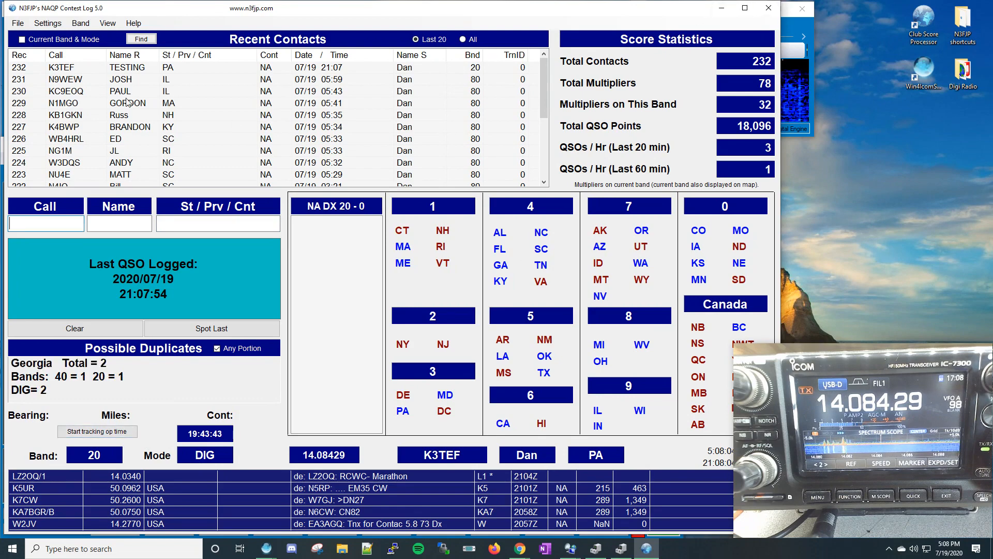
click(129, 70)
click(155, 128)
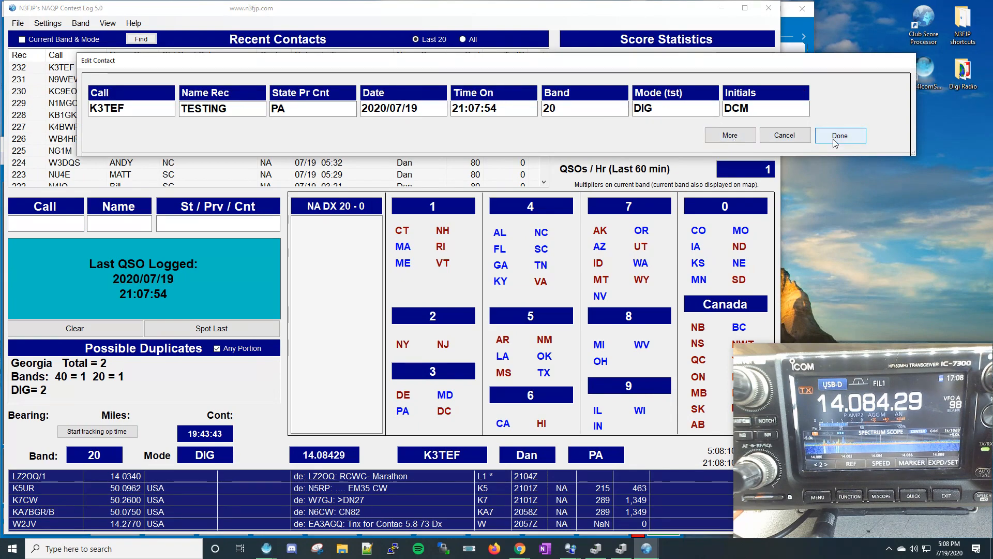
click(839, 136)
Step: Delete the K3TEF test contact, resequence the record numbers, and minimize the contest log
click(145, 68)
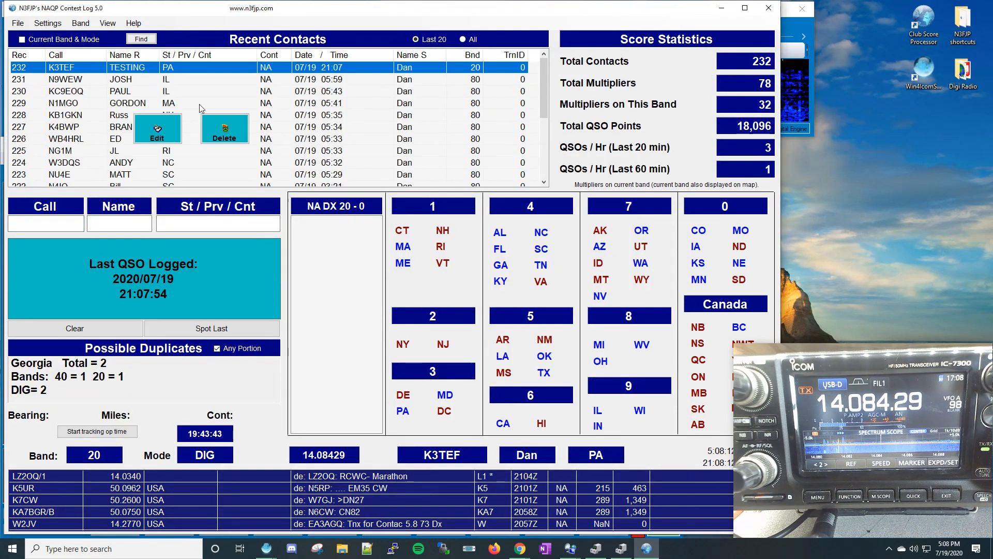
click(225, 129)
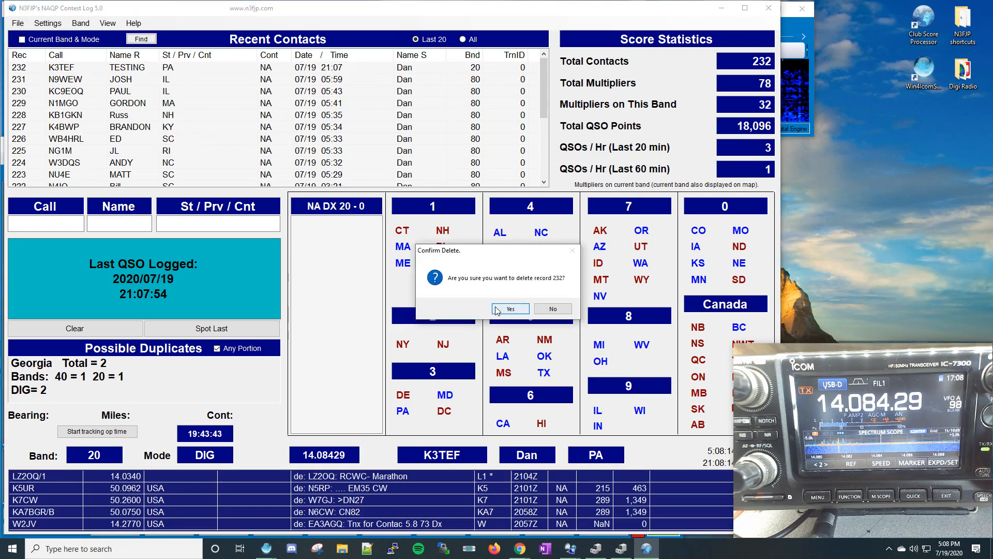
click(497, 309)
click(535, 341)
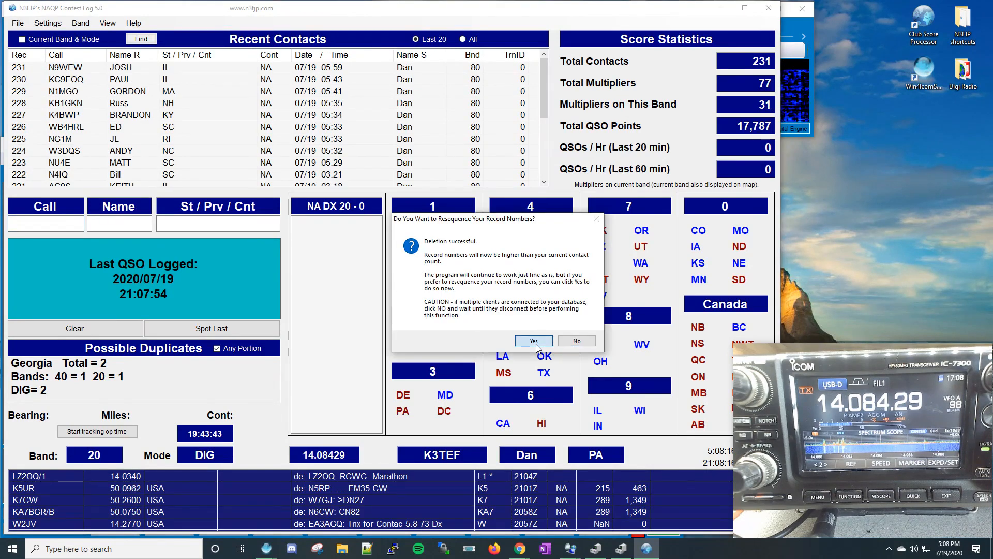
click(614, 341)
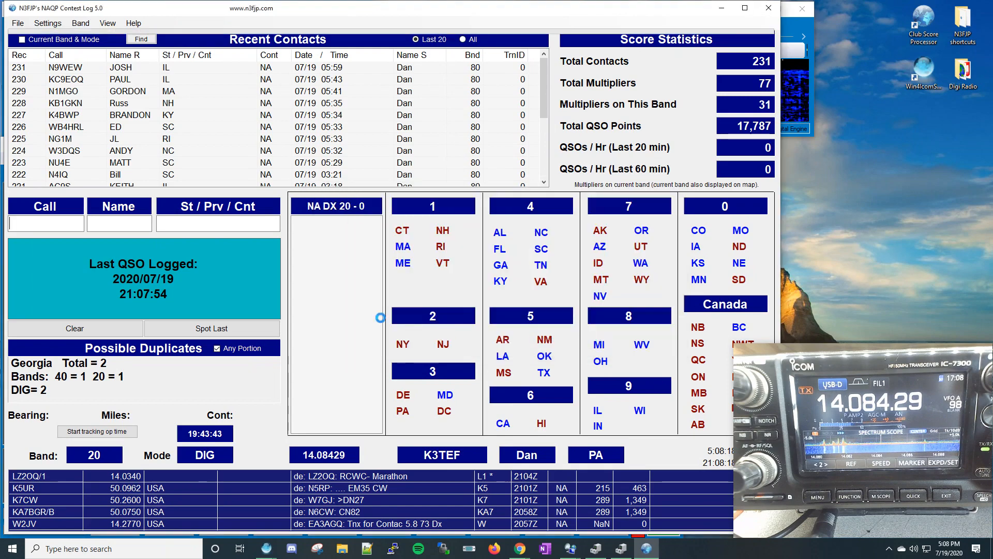
click(721, 7)
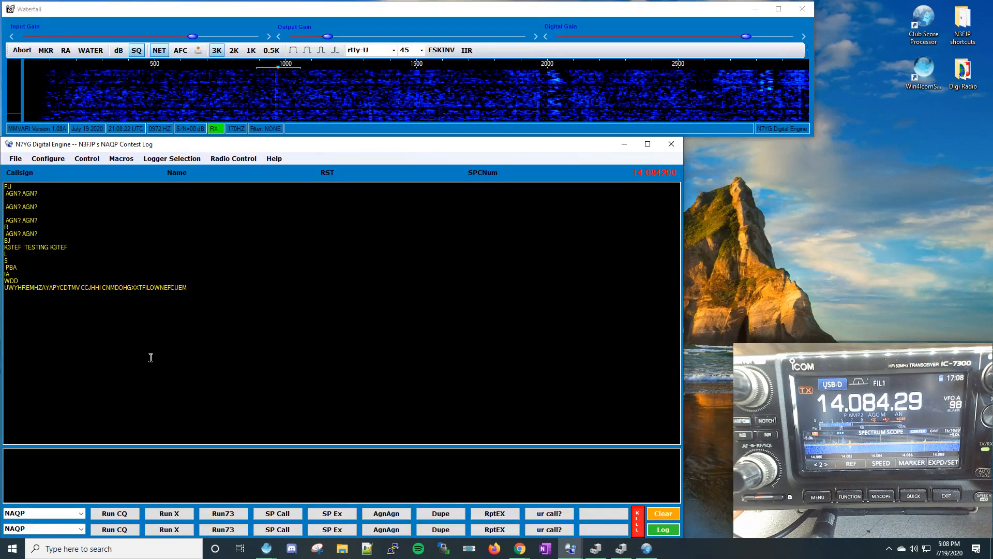
Step: Examine the Run CQ macro's text and the available macro tags, and leave without saving changes
right_click(110, 514)
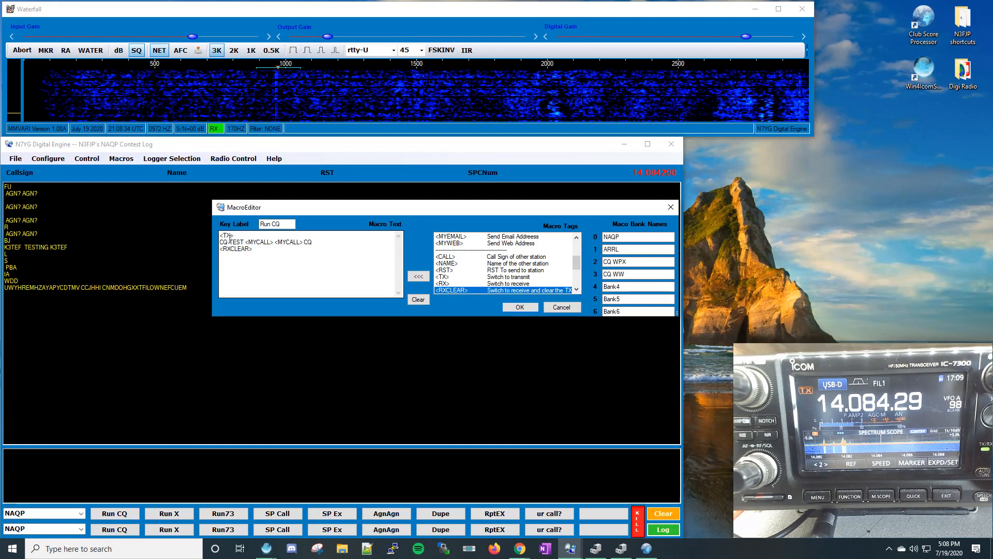
drag(236, 236, 220, 235)
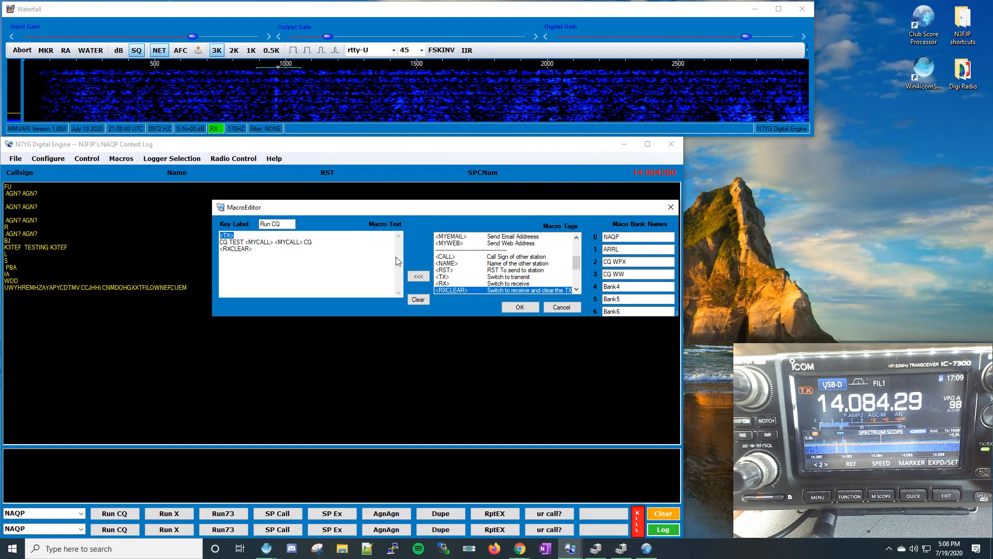
drag(576, 262, 578, 243)
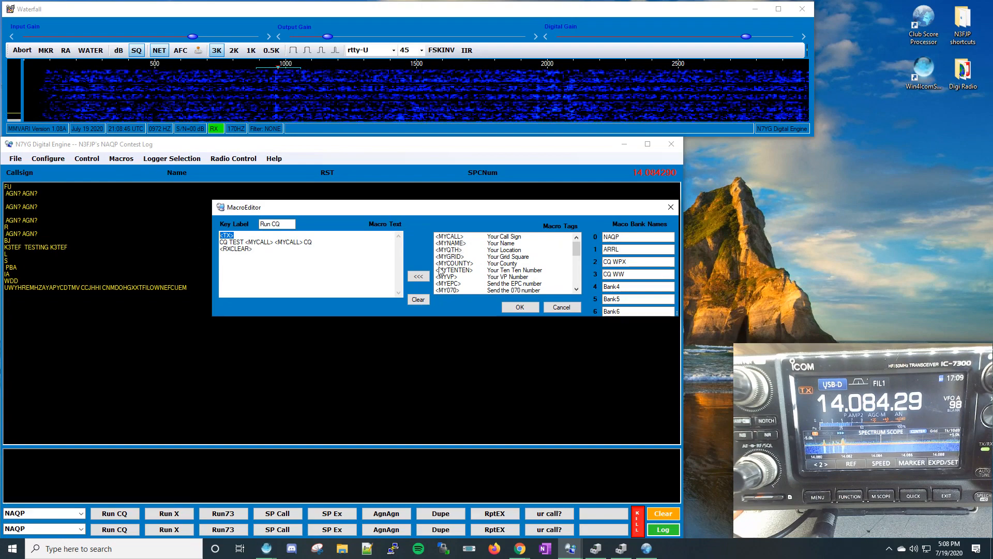
click(576, 289)
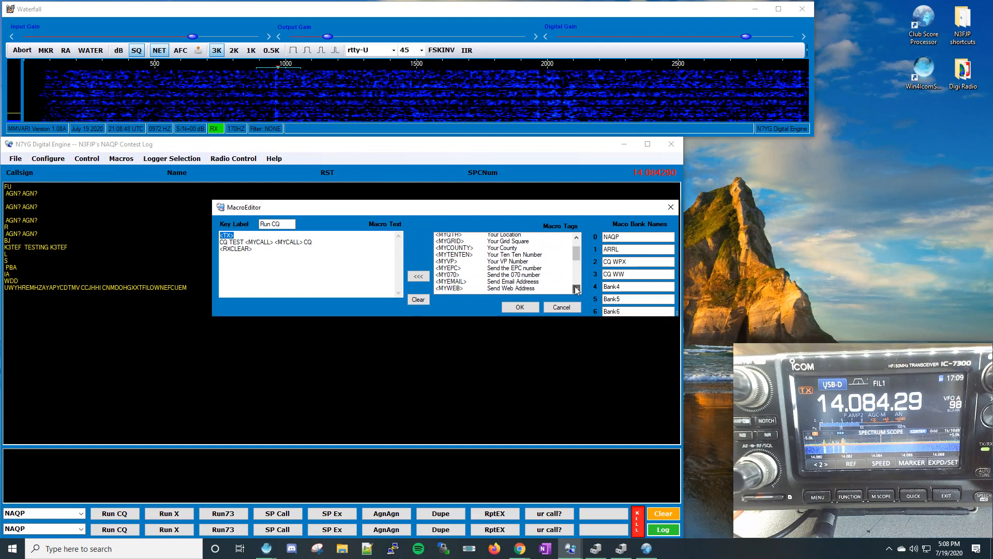
click(576, 290)
drag(578, 255, 578, 247)
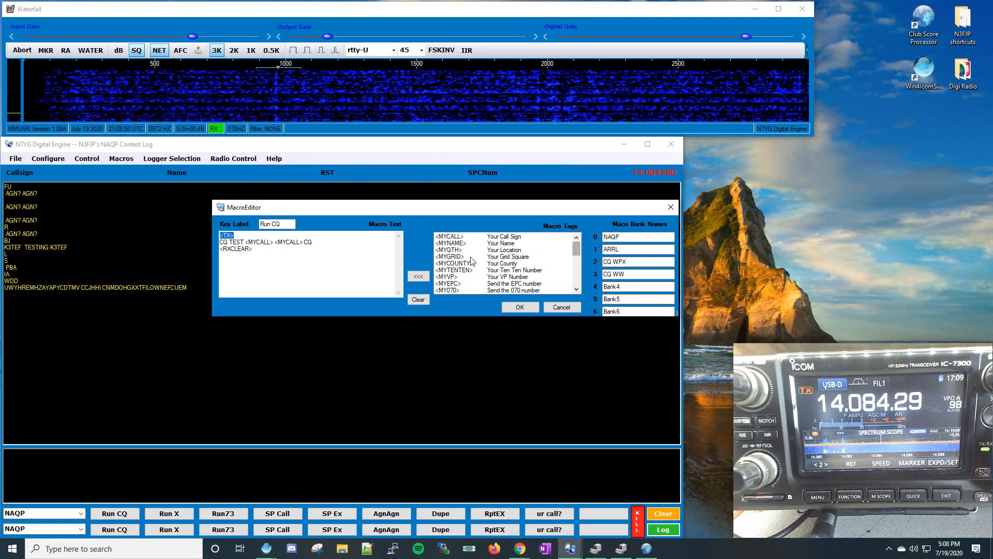
click(39, 160)
click(564, 306)
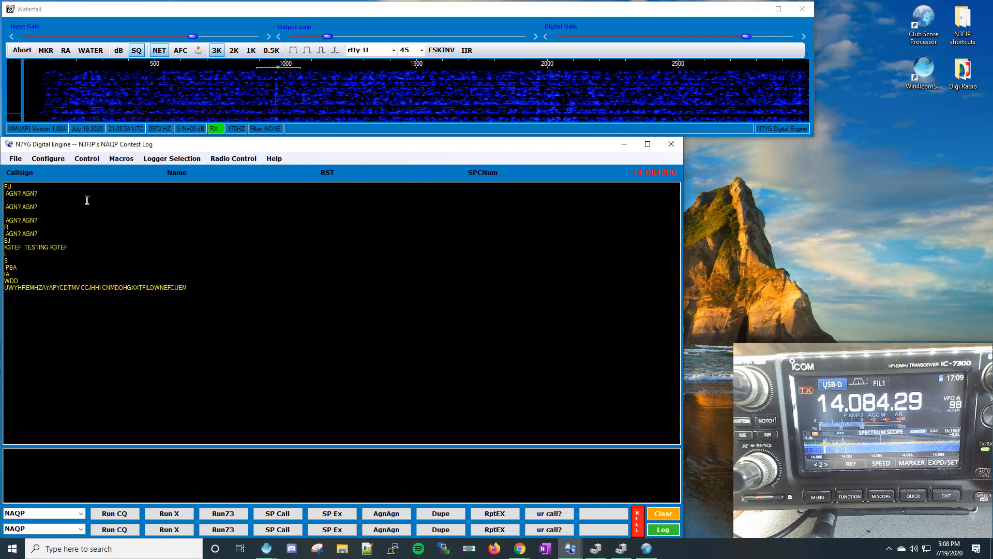
Step: Review the Digital Engine's personal station details that fill the macro tags, and show where they are configured
click(44, 160)
click(45, 160)
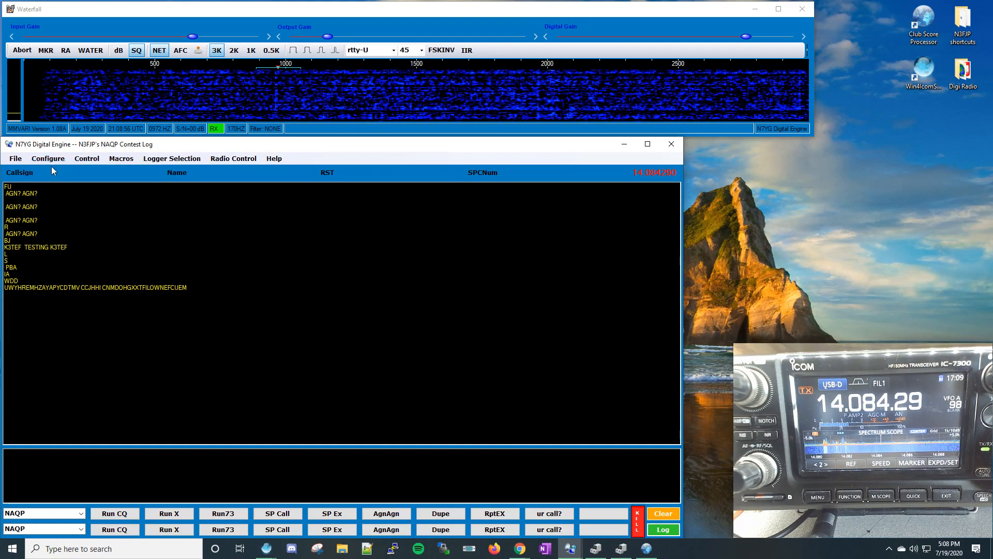
click(44, 161)
click(60, 203)
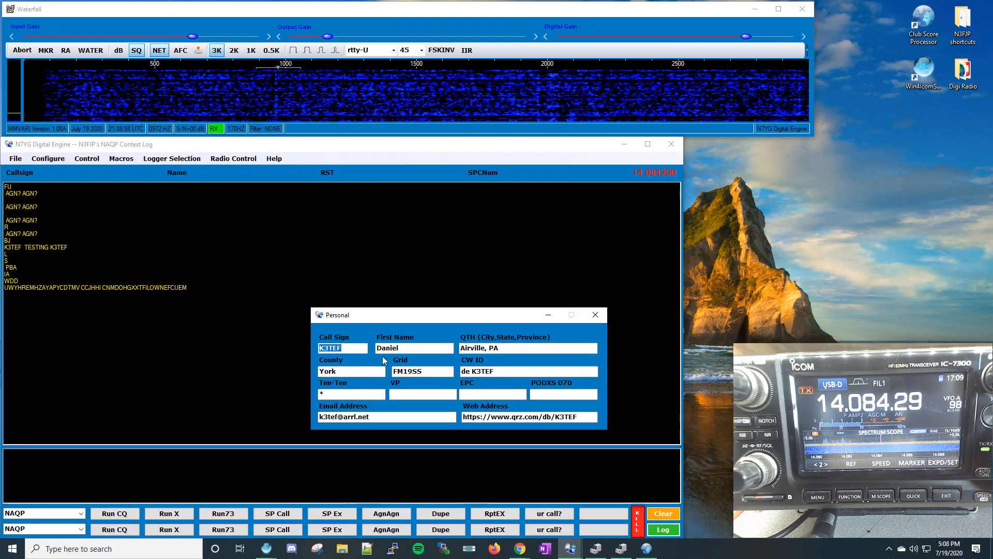
click(596, 314)
click(48, 159)
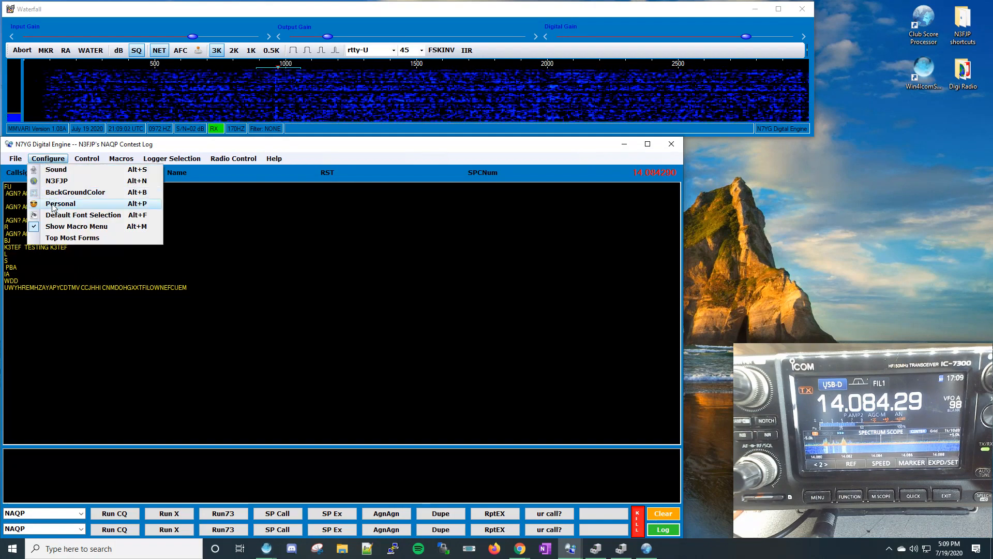
Step: Examine the <TX>, <MYCALL> and <RXCLEAR> tags in the Run CQ macro and leave it unchanged
right_click(255, 204)
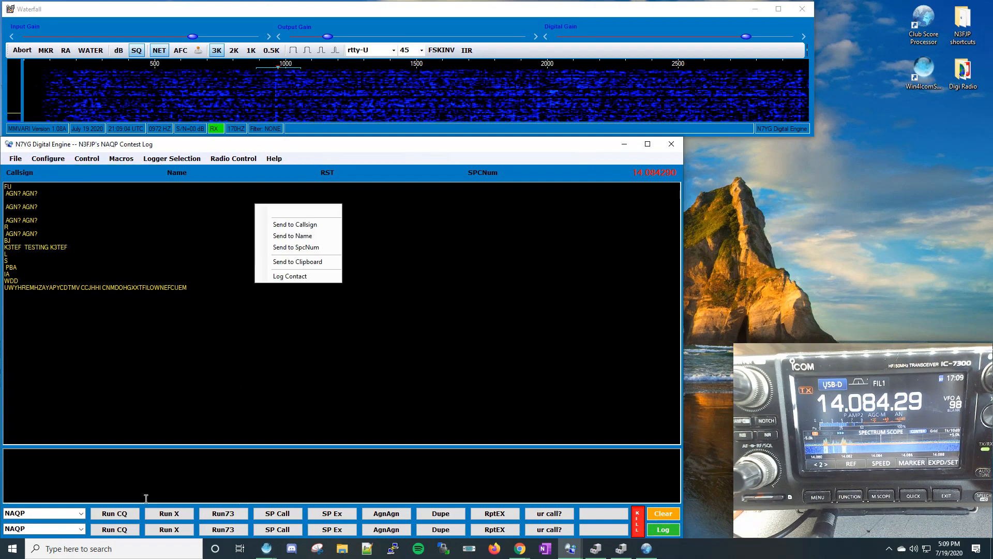
right_click(123, 515)
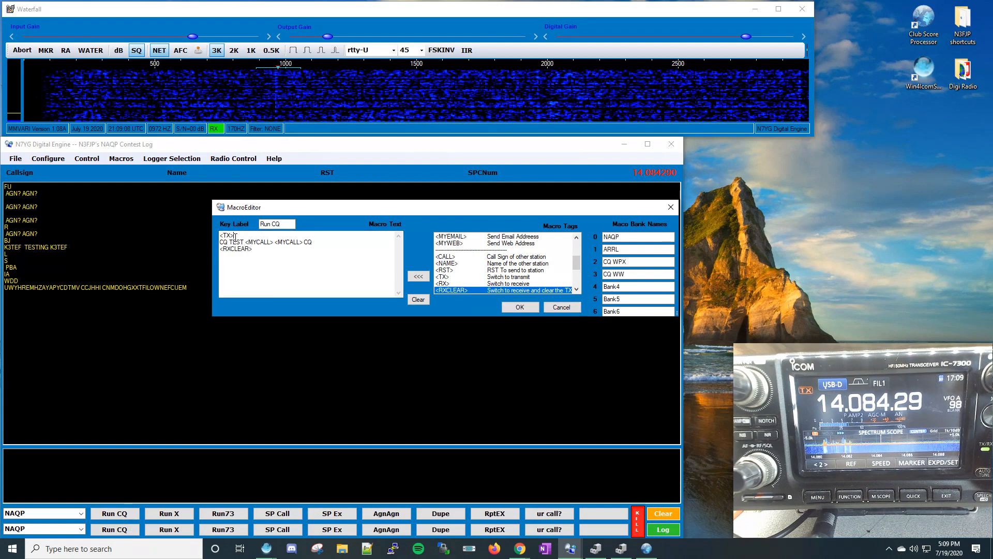
drag(236, 235, 214, 236)
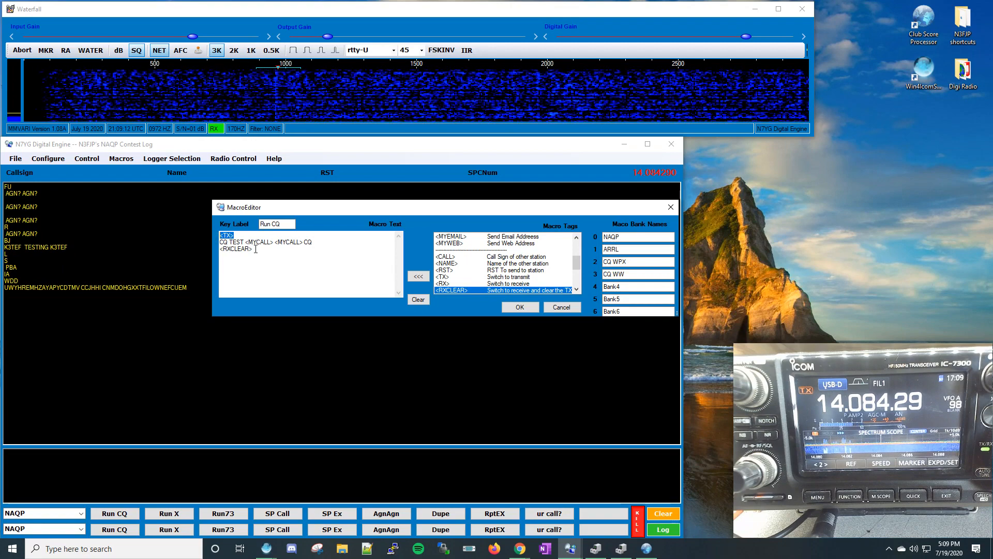
drag(256, 248, 217, 249)
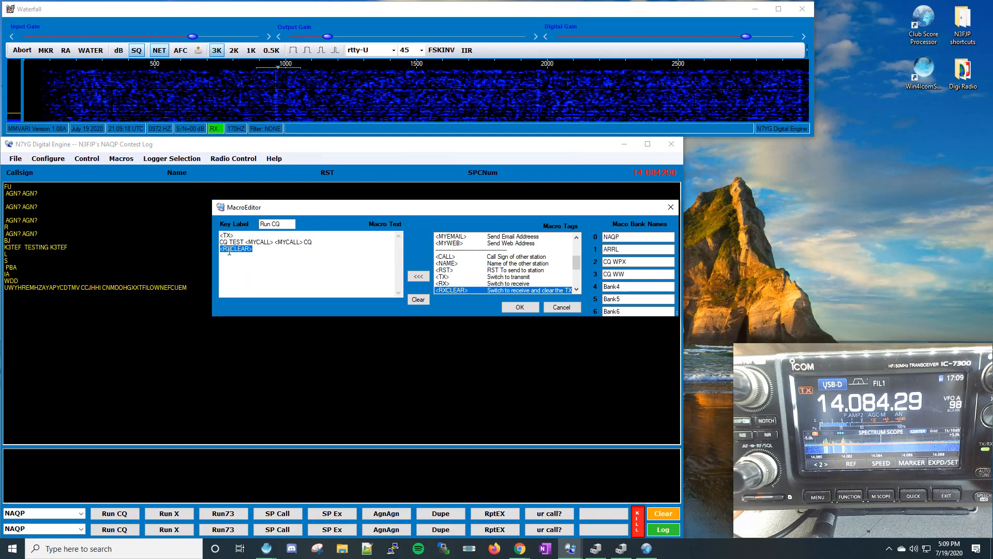
click(315, 246)
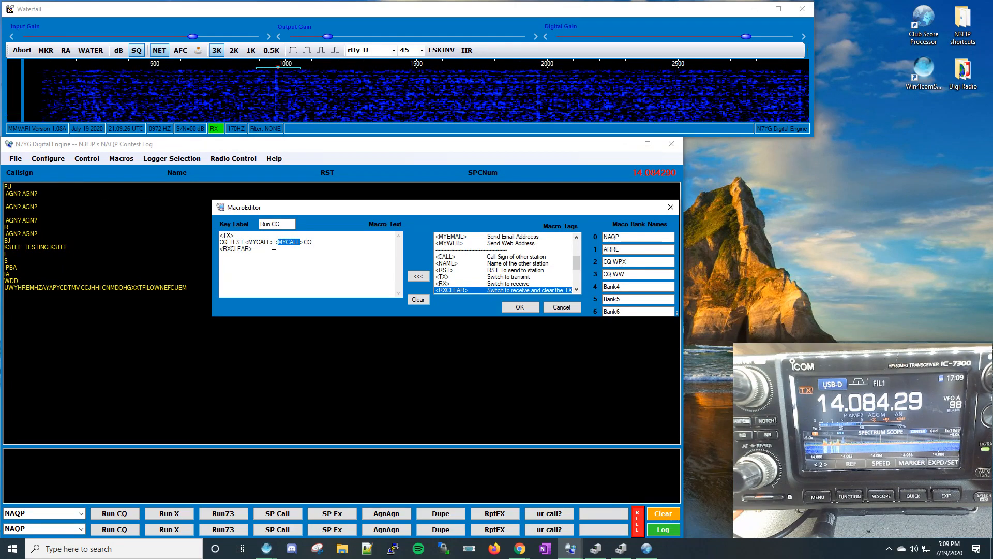
drag(269, 243, 249, 244)
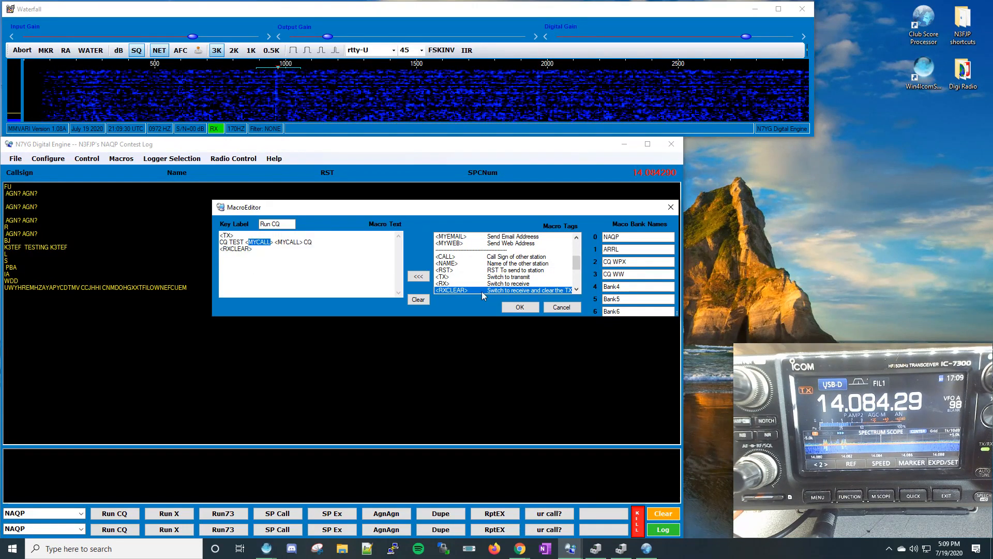
click(562, 309)
Step: Review the unlabeled test macro's tags and "testing" text without changing them, and transmit that macro on the air
right_click(592, 517)
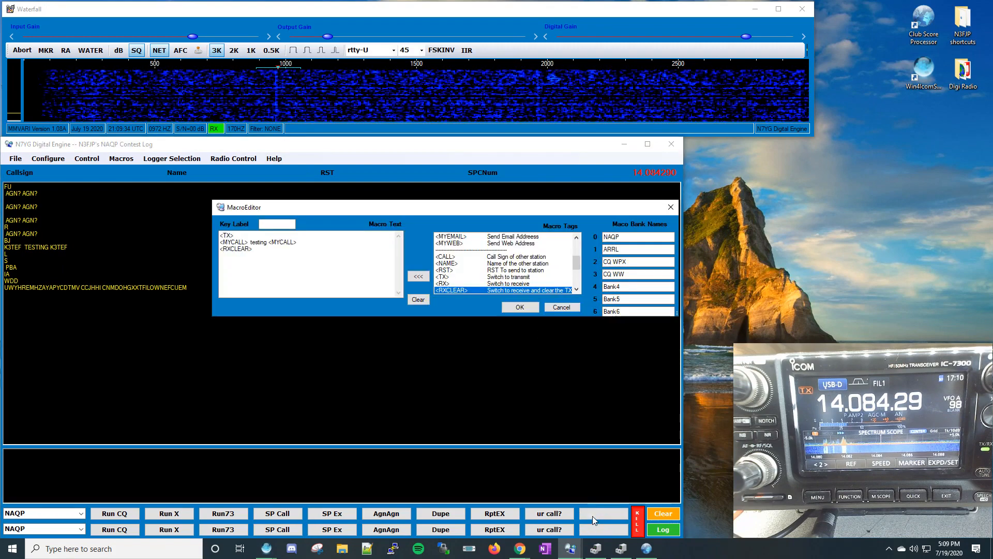
double_click(230, 236)
drag(256, 252, 214, 251)
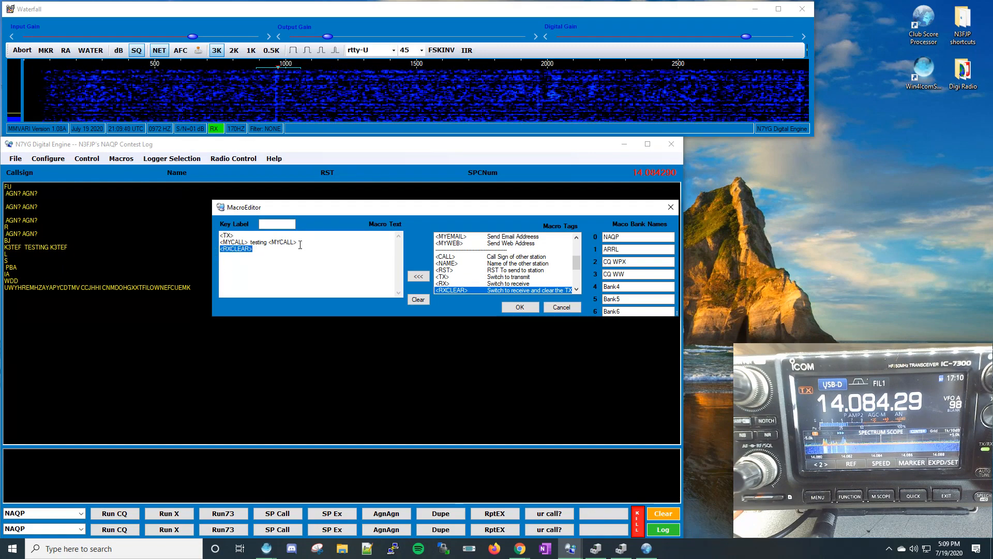
drag(300, 245, 218, 243)
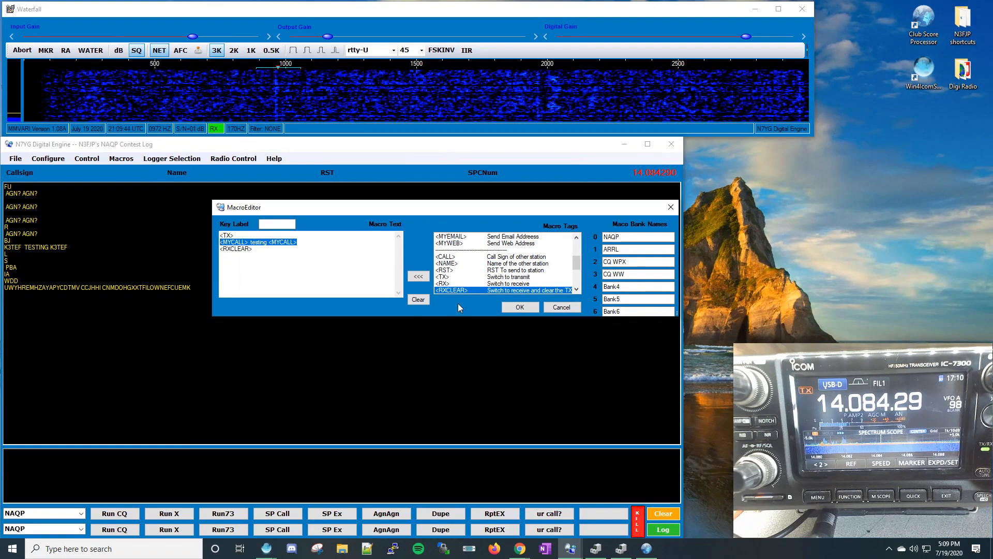
click(561, 308)
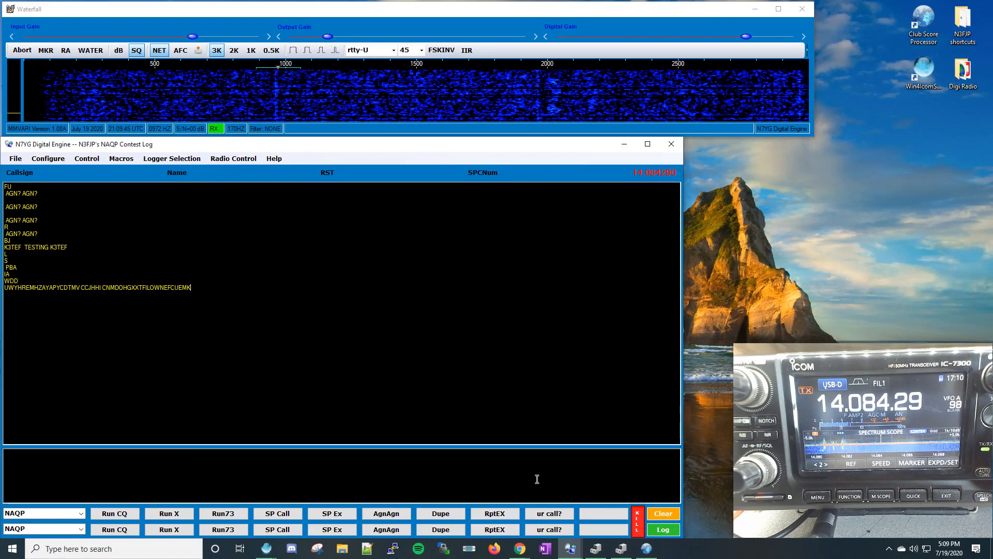
click(591, 513)
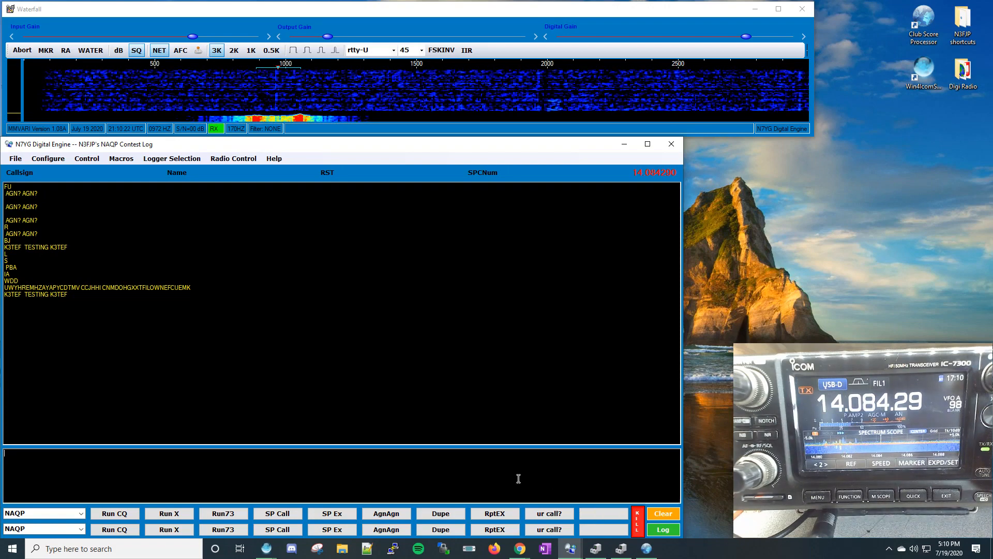
Step: Compare the Run CQ macro with the Run X exchange macro, leaving both without saving changes
right_click(122, 513)
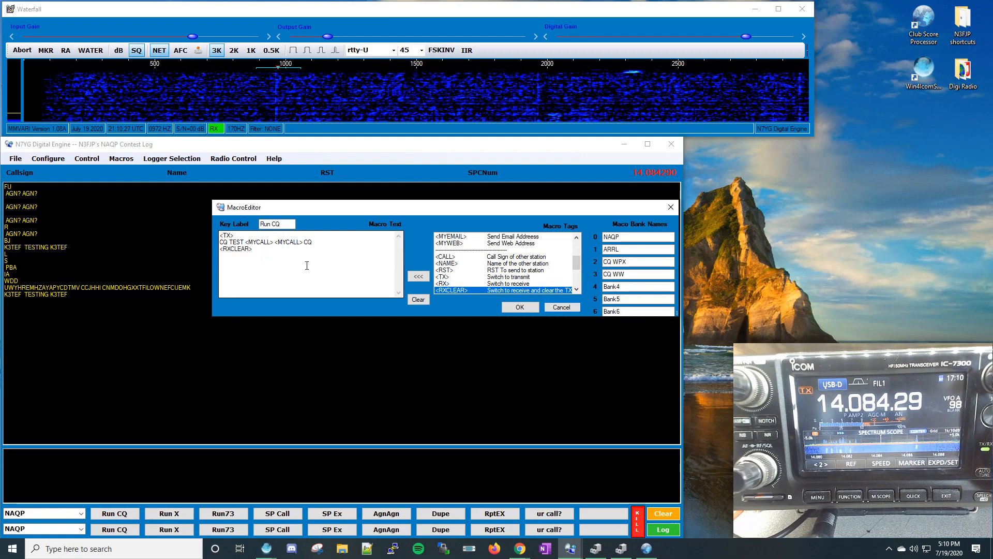
click(562, 307)
right_click(170, 515)
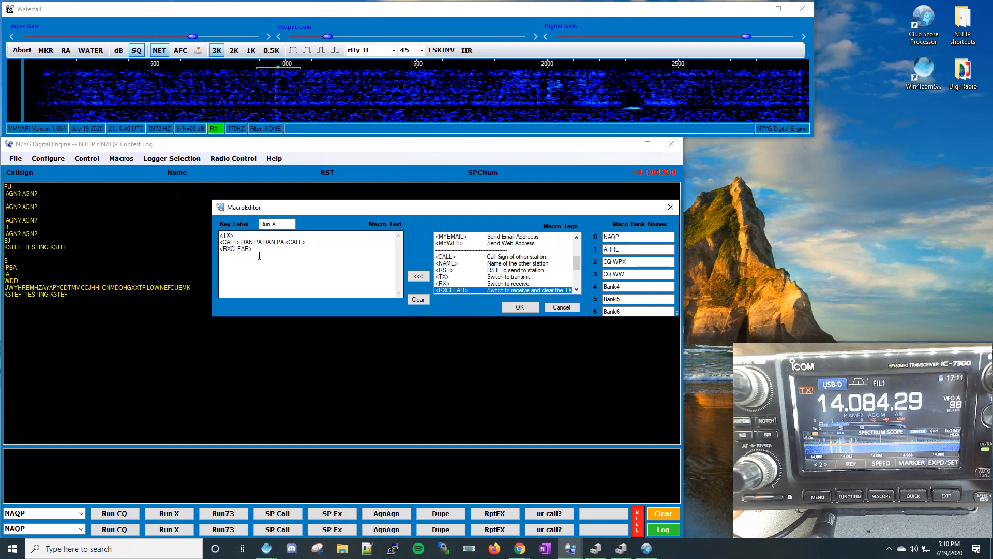
click(560, 307)
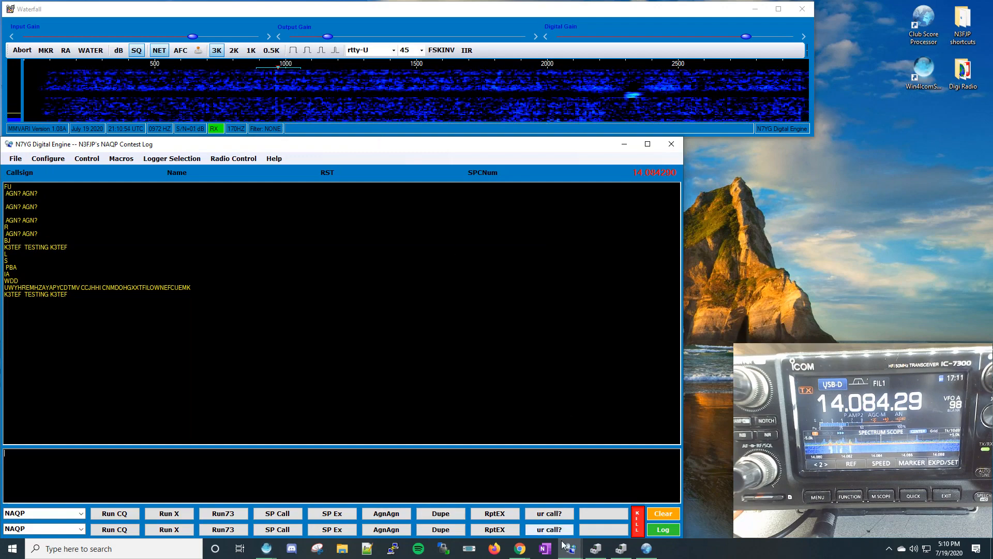
Step: Bring up the NAQP Contest Log, move it aside to show its entry fields beside the Digital Engine, and minimize it again
click(644, 550)
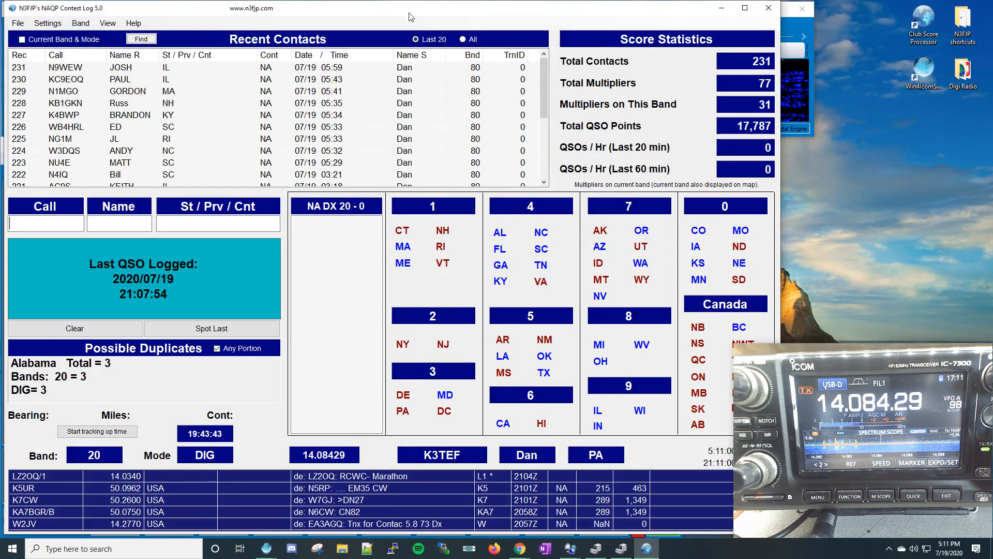
drag(409, 17, 485, 14)
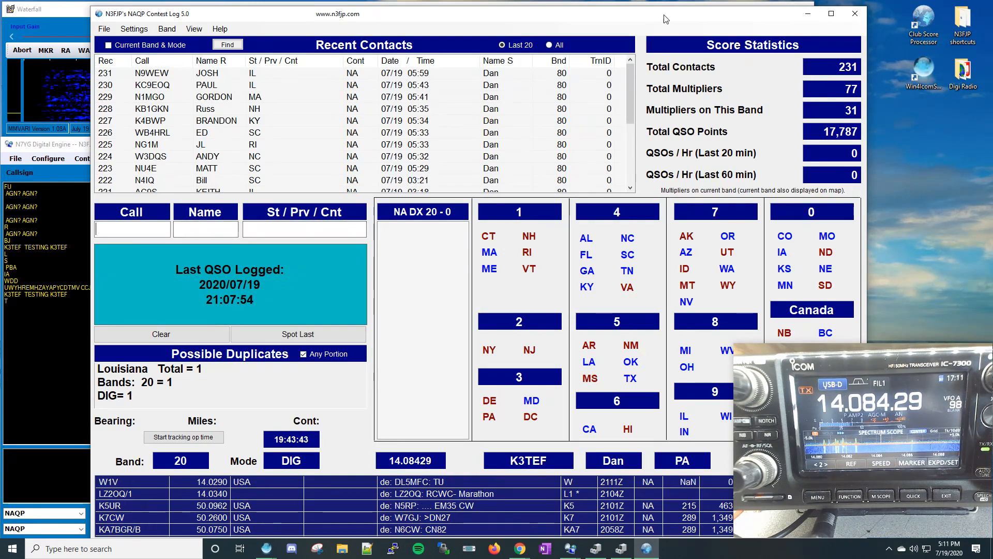
drag(664, 17, 791, 19)
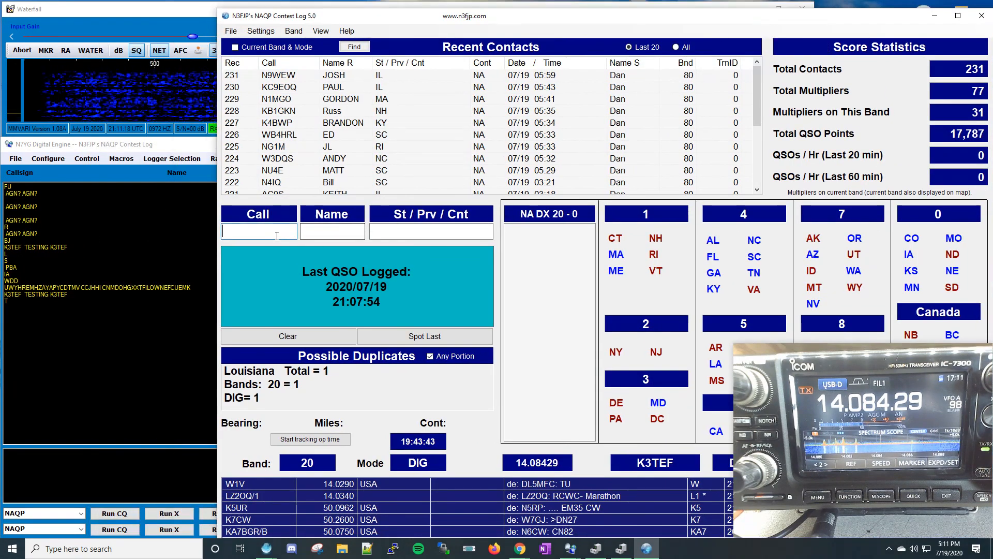
click(934, 20)
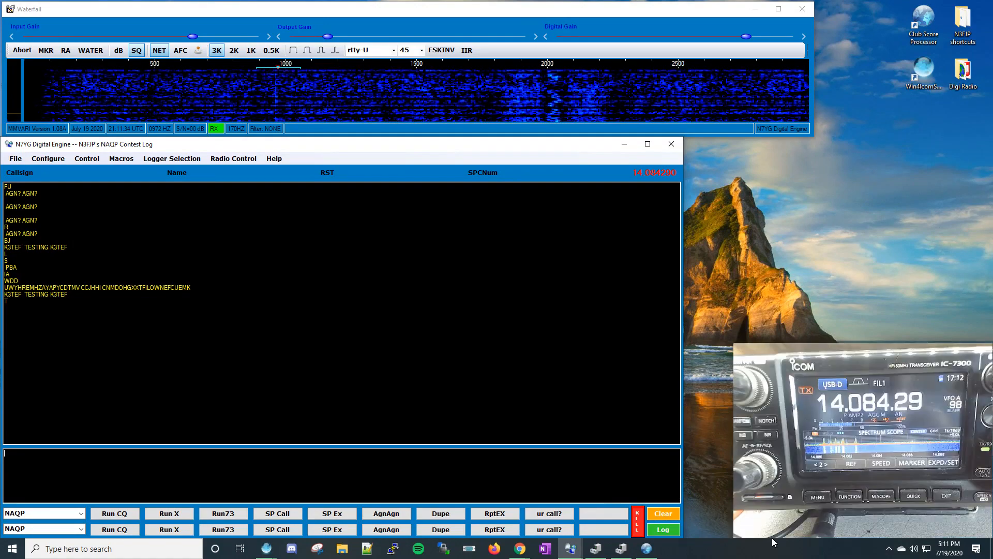
mouse_move(773, 465)
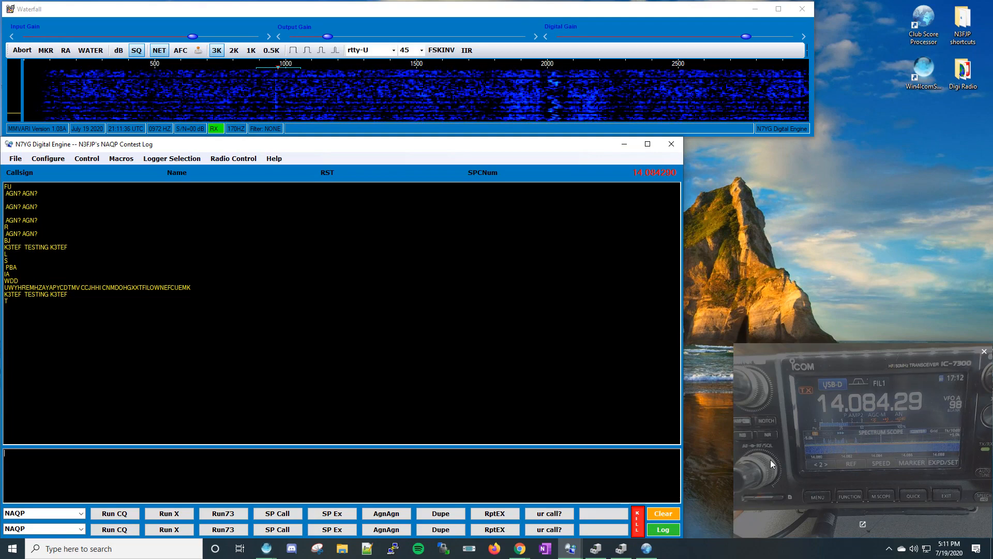